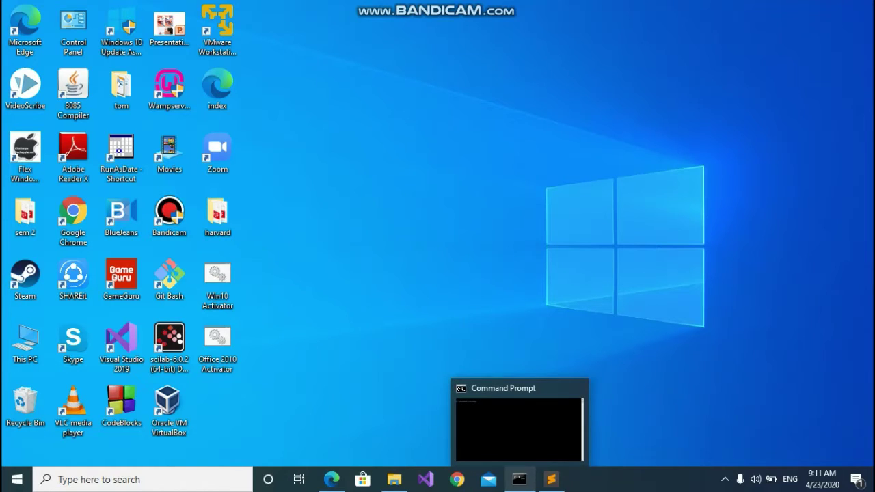
In Command Prompt, set FLASK_APP=application.py and start the server with flask run
click(519, 479)
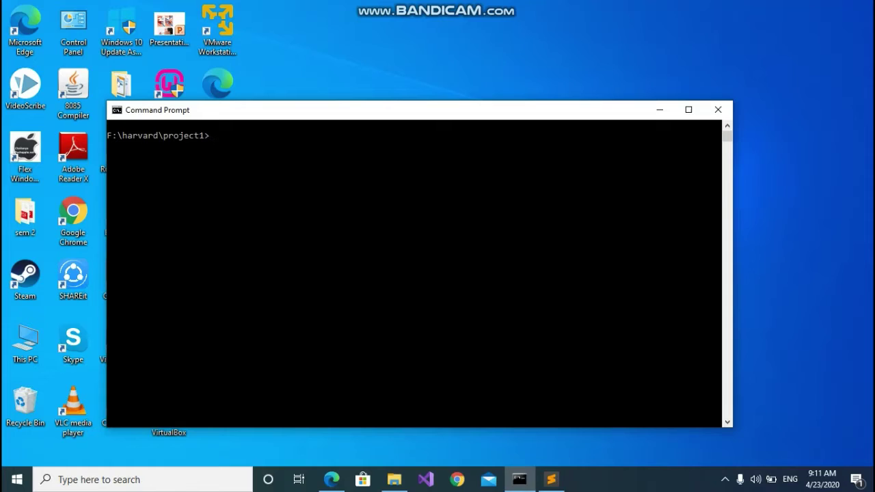
text(S)
key(BackSpace)
key(BackSpace)
text(set F;)
key(BackSpace)
text(LASK_APP=applica)
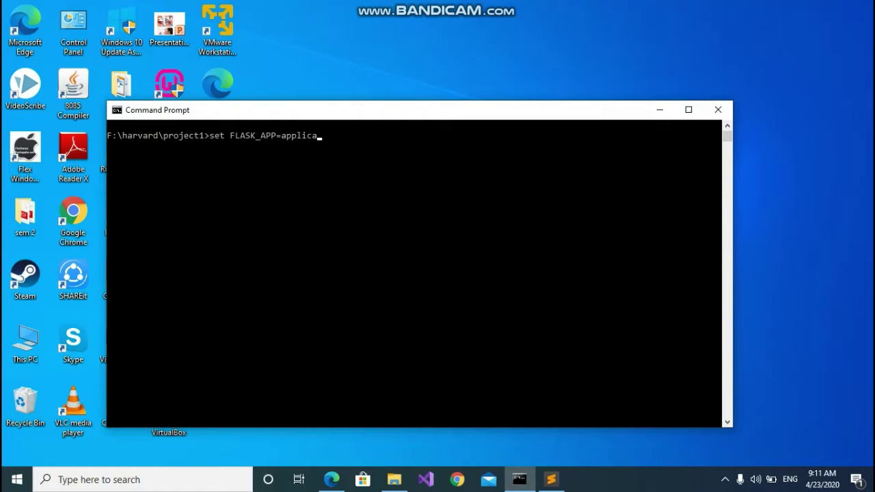
text(tion.py)
key(Return)
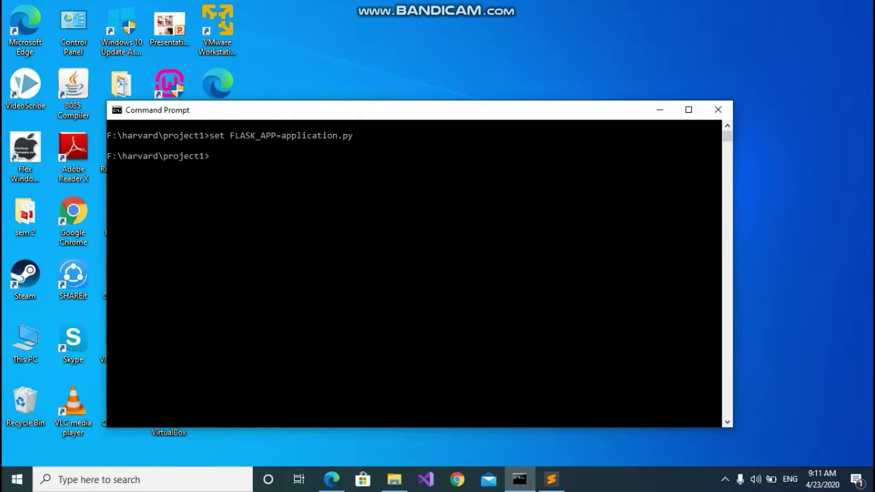
text(flask run)
key(Return)
Load 127.0.0.1:5000 in Edge and scroll through the About, Features and Harvard footer
mouse_move(331, 480)
click(332, 424)
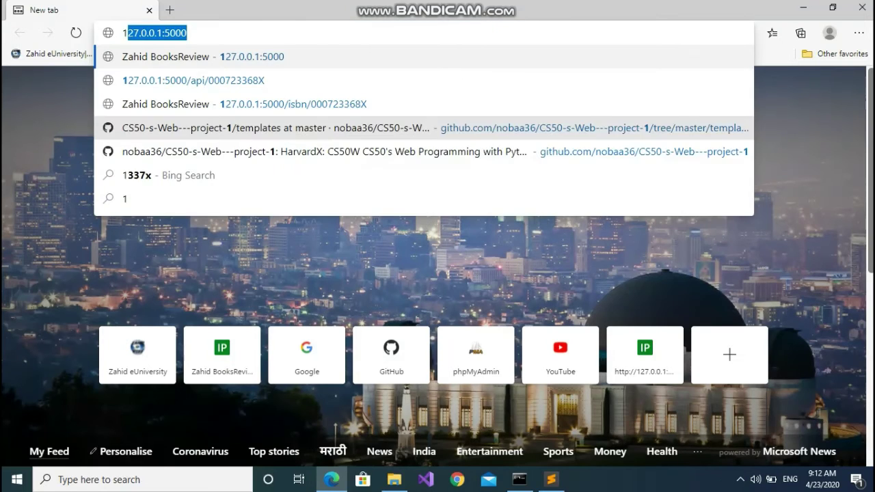
key(Return)
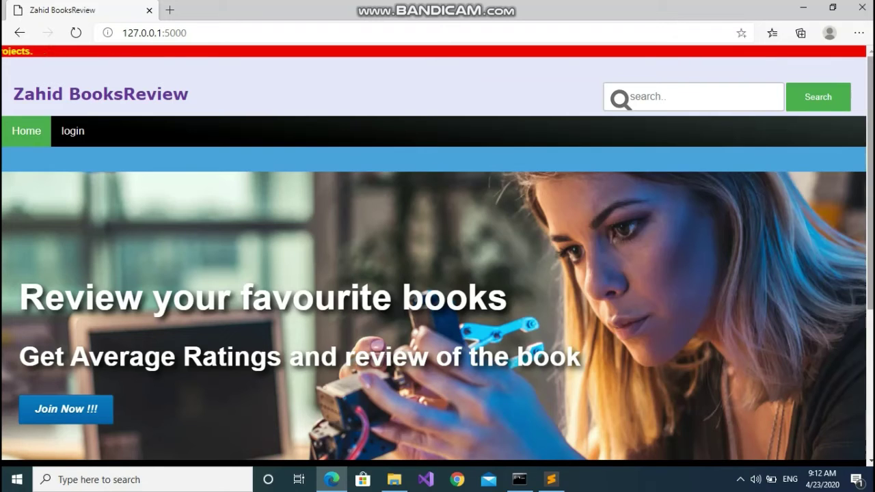
scroll(438, 253, down, 2)
scroll(438, 263, down, 2)
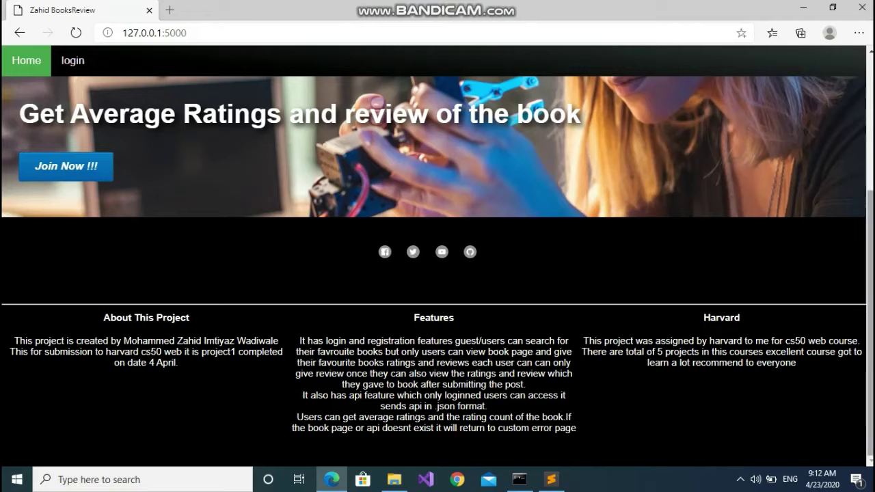
scroll(438, 255, up, 4)
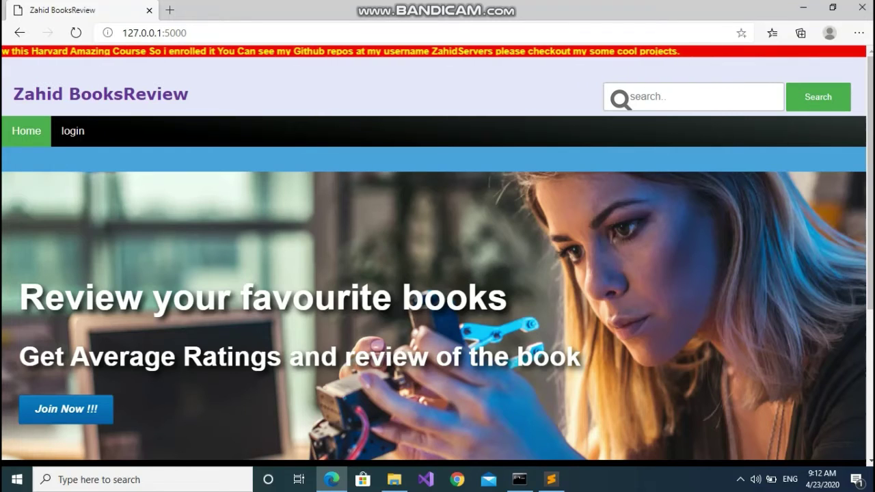
Search for 'the', scroll the results, and open Thanks for the Memories, which requires login
click(629, 97)
text(the)
key(Return)
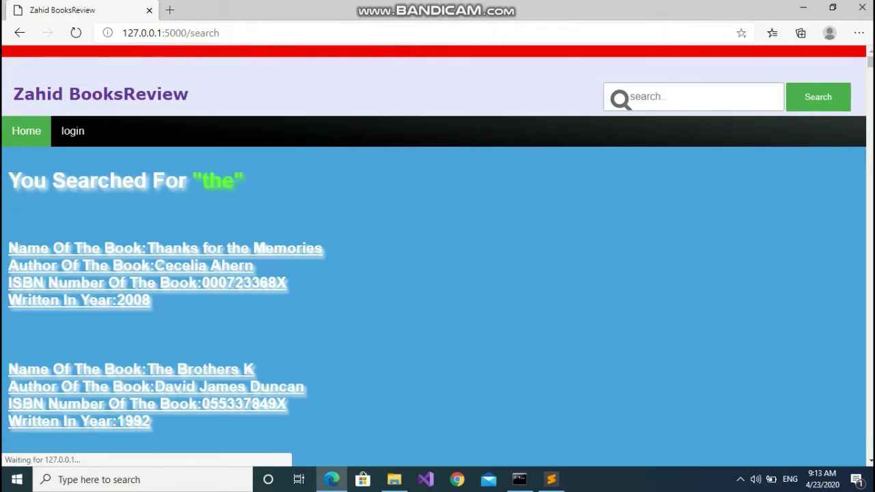
scroll(438, 273, down, 20)
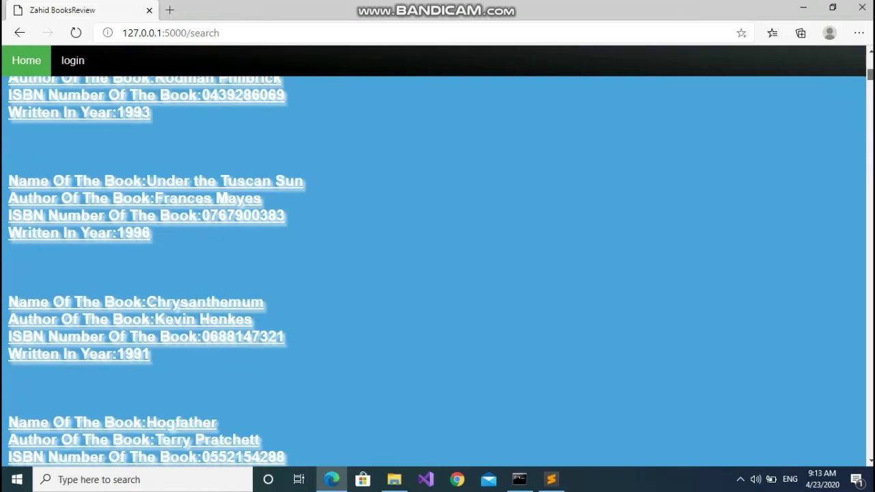
scroll(438, 273, down, 20)
scroll(438, 274, up, 20)
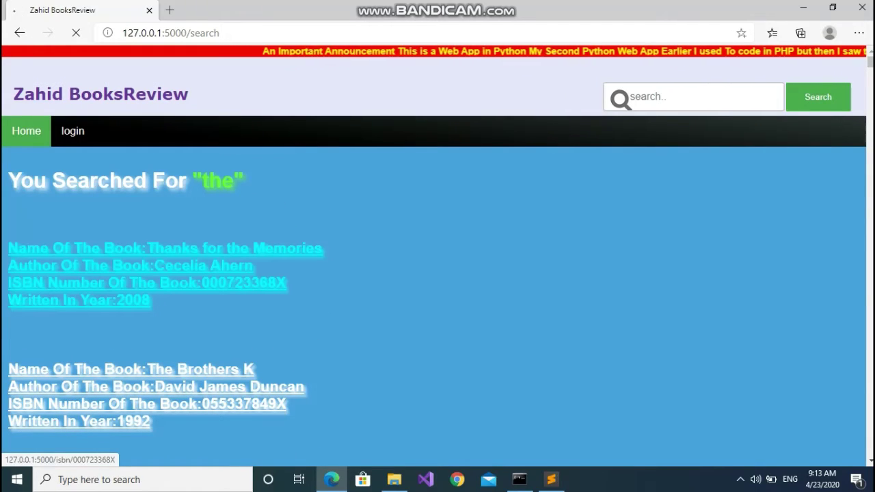
click(164, 274)
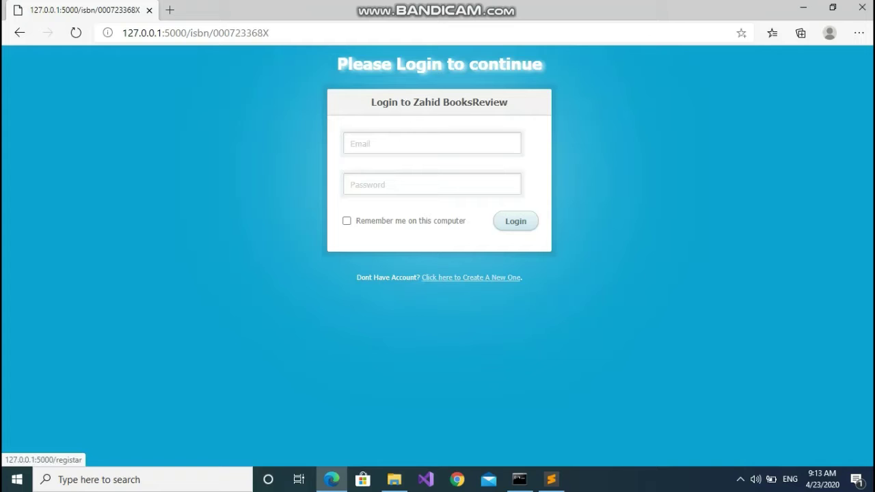
Visit the create-account page, then go back through the search results to the home page
click(471, 277)
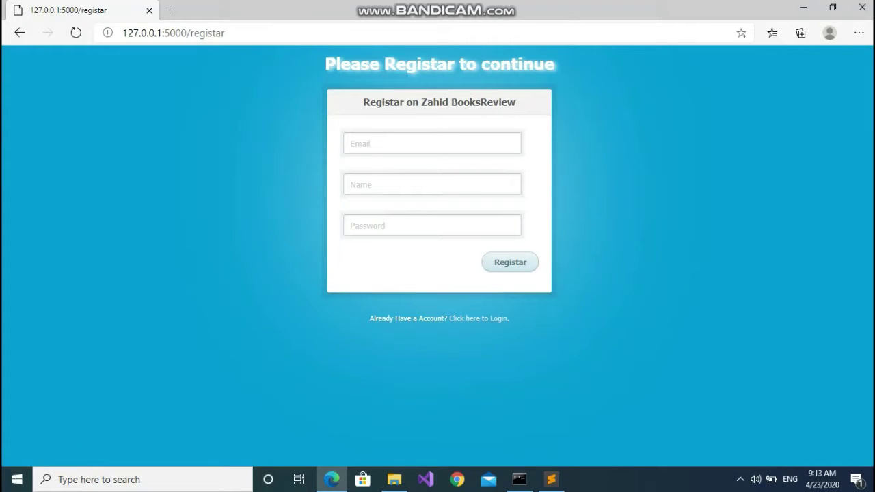
click(19, 32)
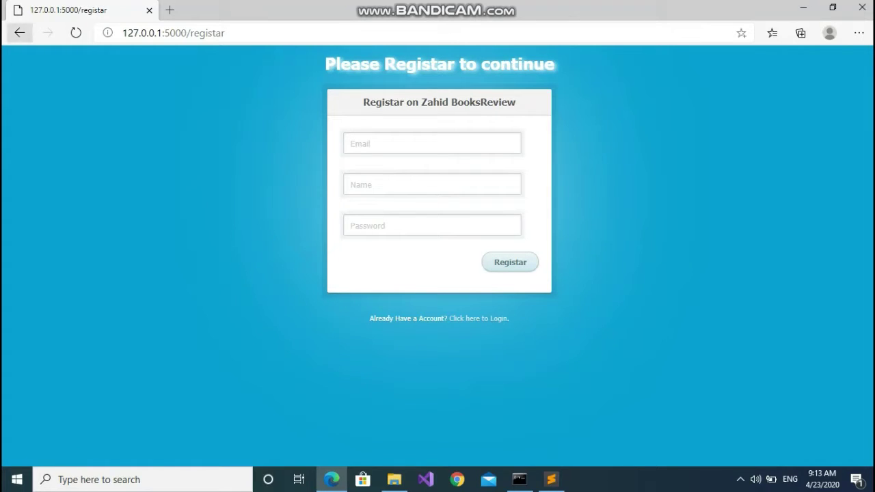
click(19, 32)
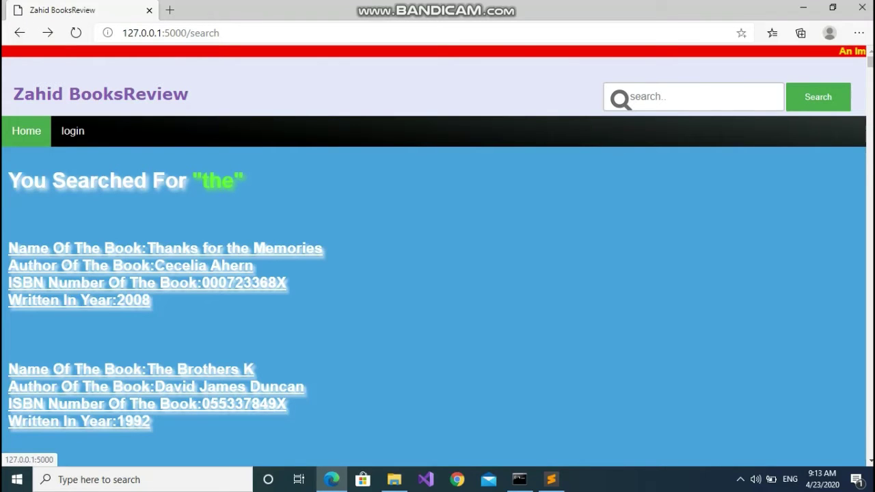
click(26, 131)
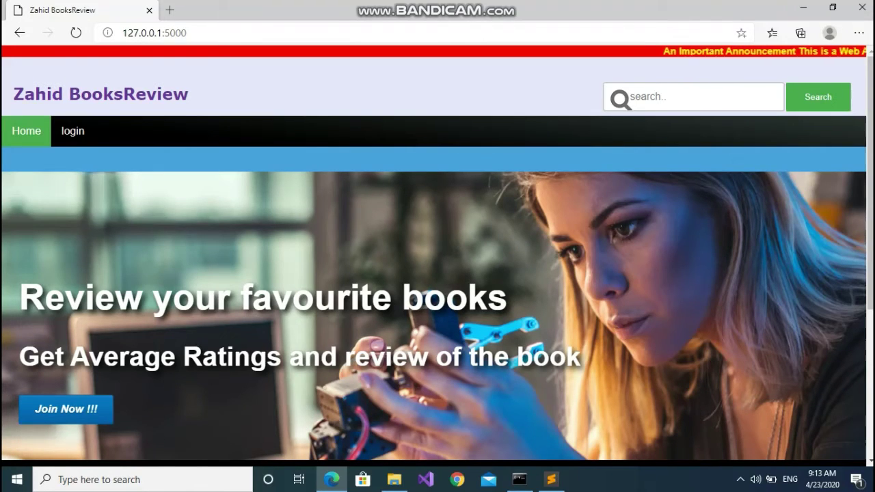
scroll(437, 253, down, 2)
scroll(437, 253, down, 1)
scroll(438, 252, up, 3)
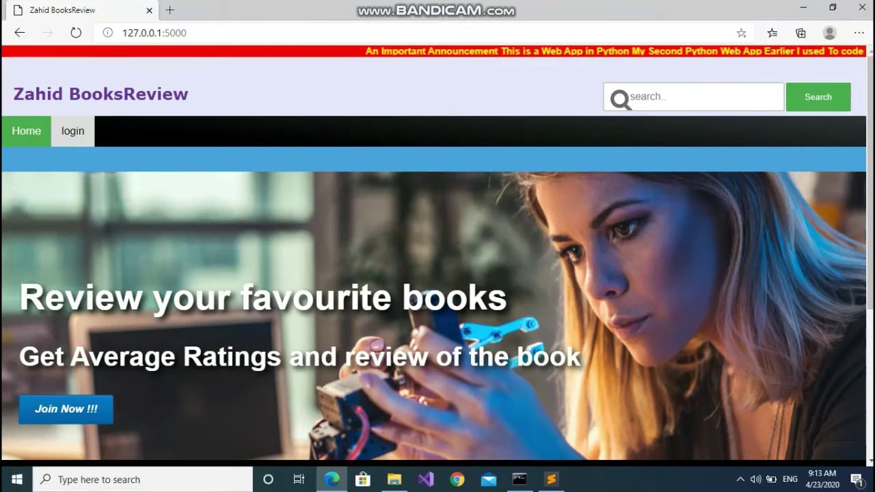
Check the login page, then reach the registration form via Join Now and the Login/Create links
click(73, 130)
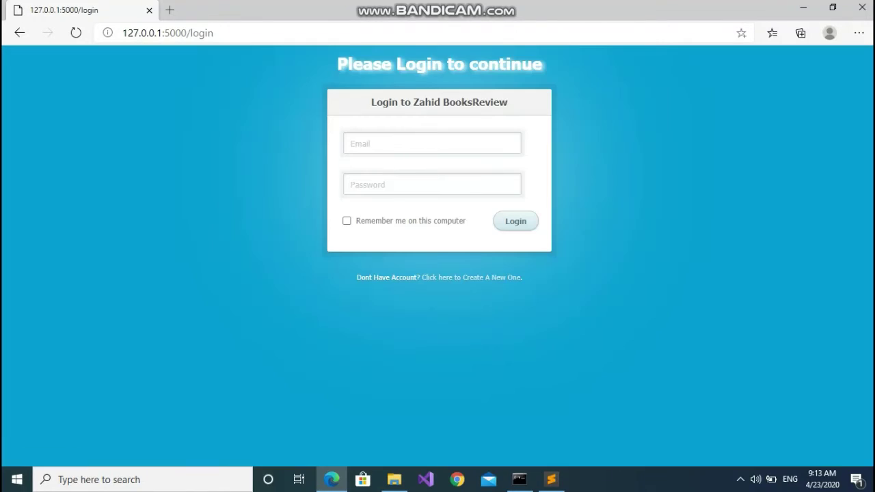
click(20, 32)
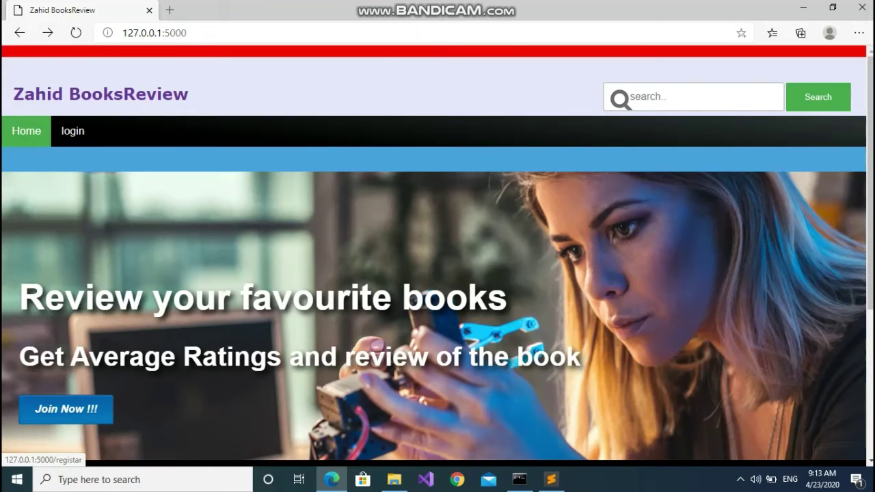
click(65, 409)
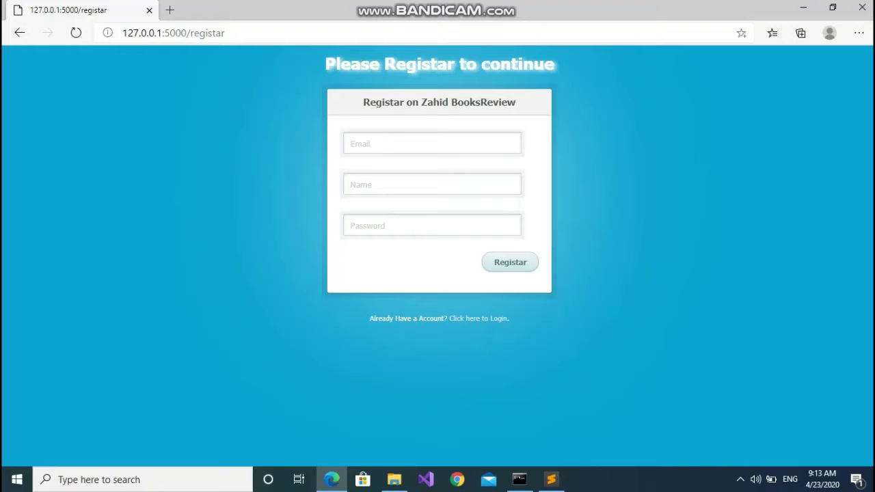
click(479, 319)
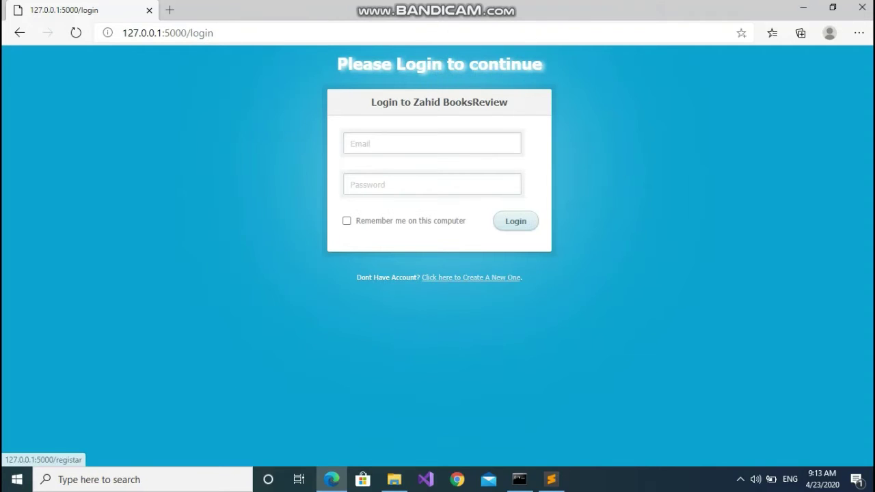
click(471, 277)
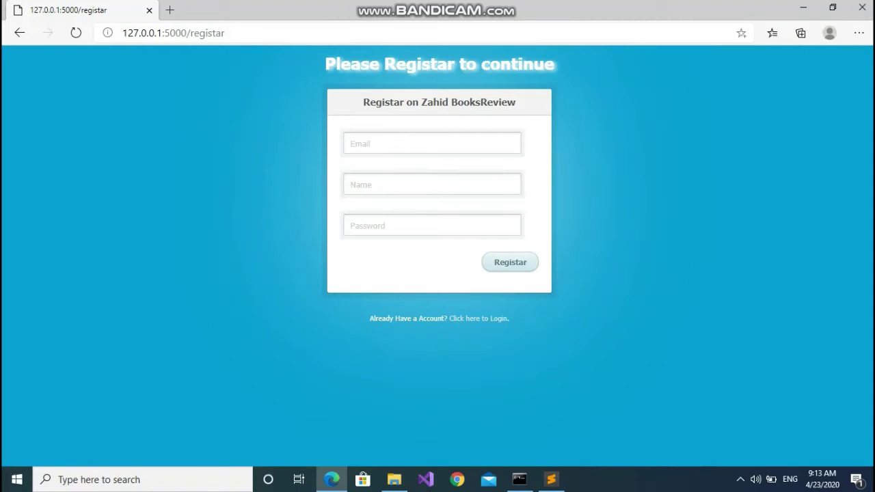
Fill the register form with a test e-mail, name and password, then submit it
click(432, 144)
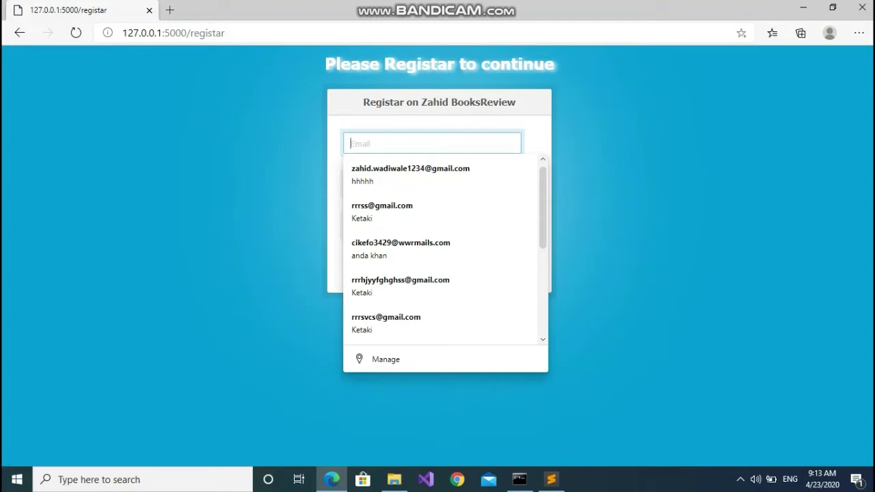
text(test)
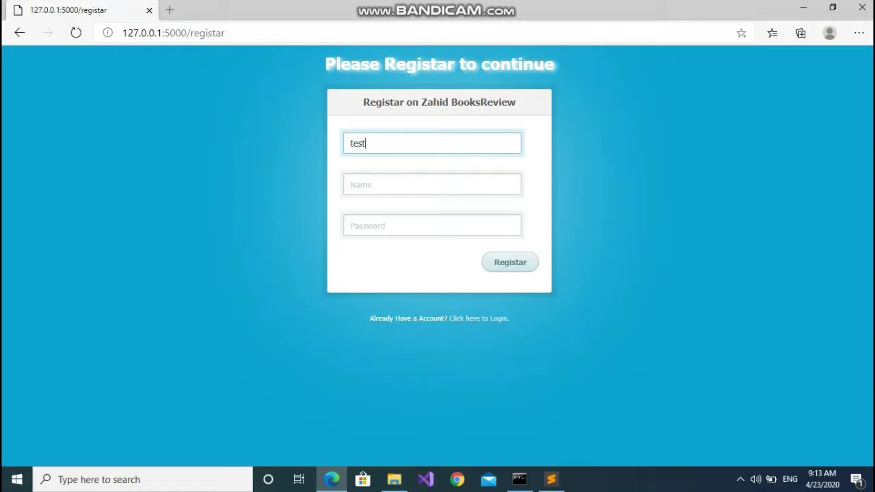
text(@ea)
key(BackSpace)
text(xam.com)
click(432, 184)
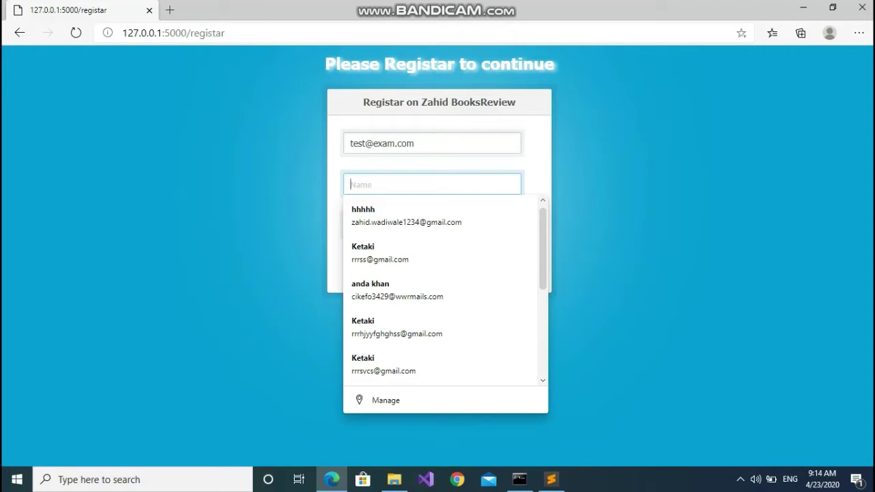
text(test)
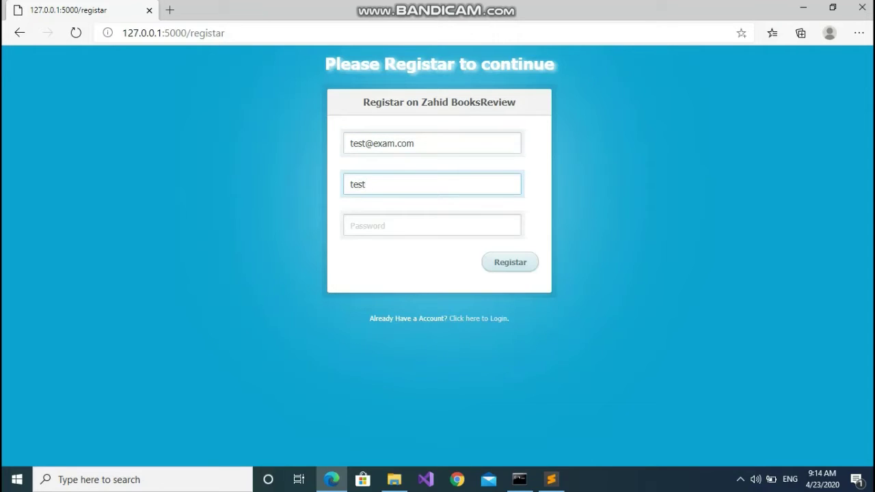
click(432, 225)
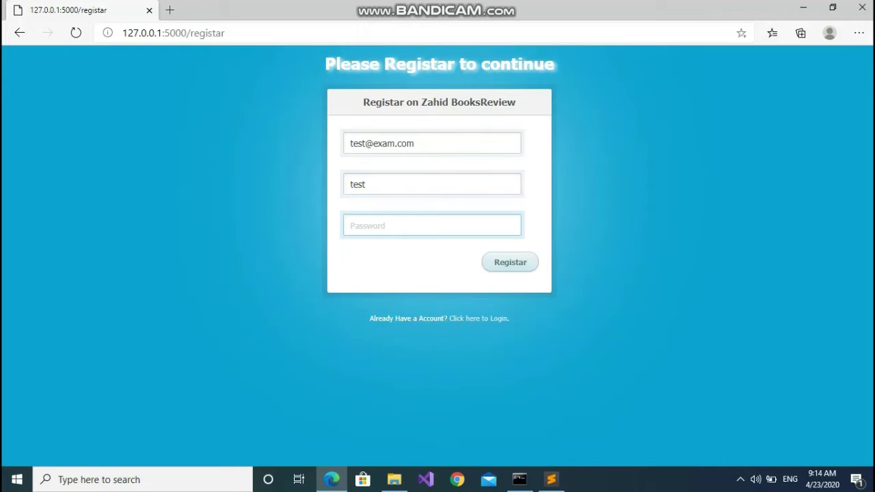
text(test)
key(alt+F8)
key(Tab)
key(Return)
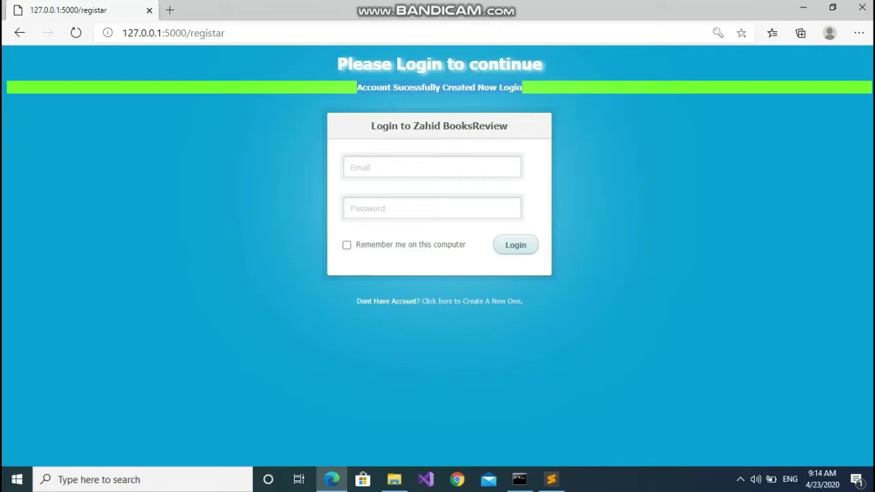
Log in with the test e-mail and a wrong password, getting an Invalid Credentials error
click(432, 167)
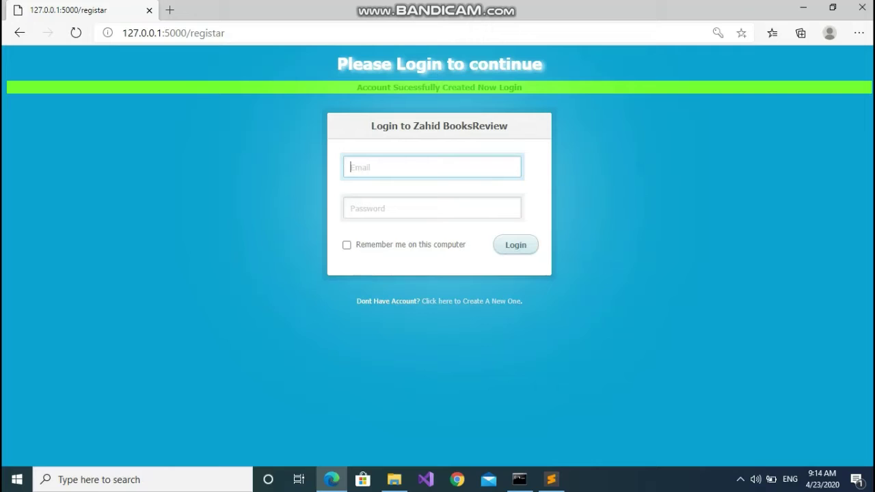
text(test@exam.com)
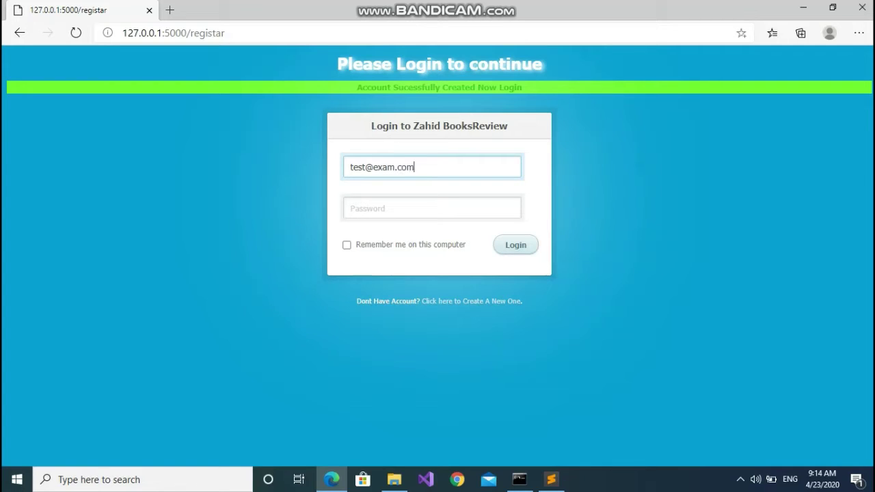
click(432, 208)
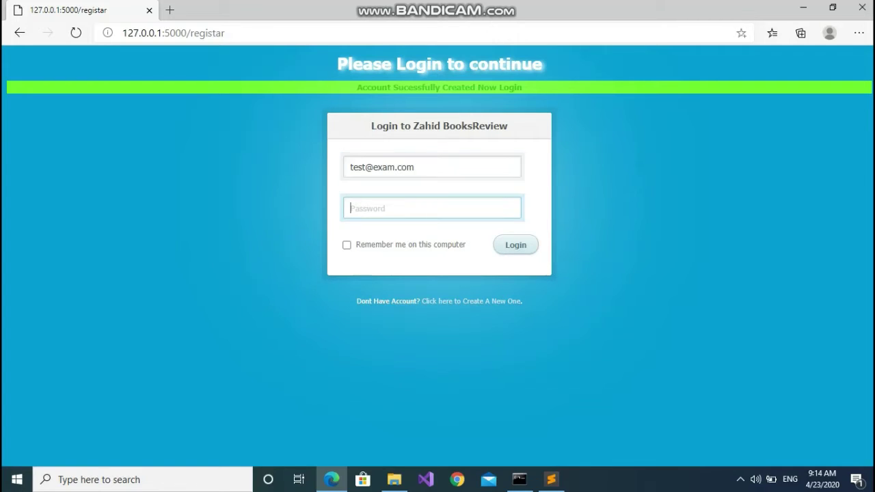
text(123)
key(alt+F8)
key(Return)
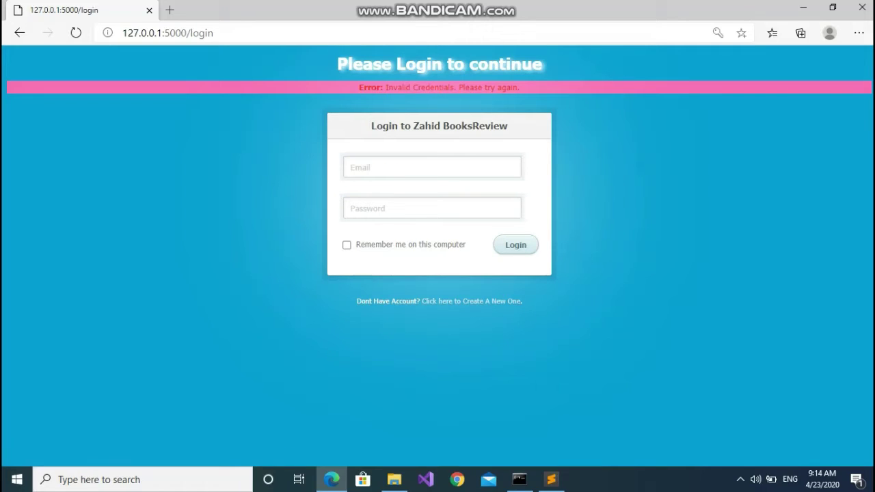
Reload the login page to clear the Invalid Credentials error
click(432, 166)
key(ctrl+l)
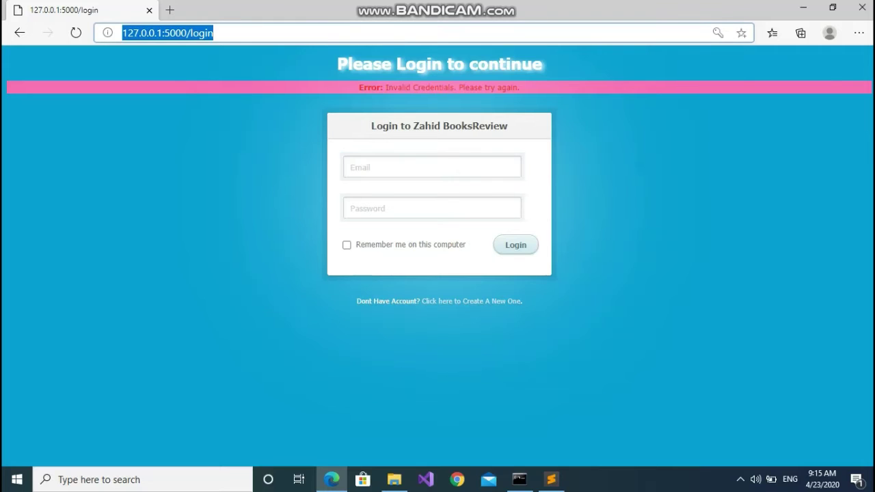
key(Return)
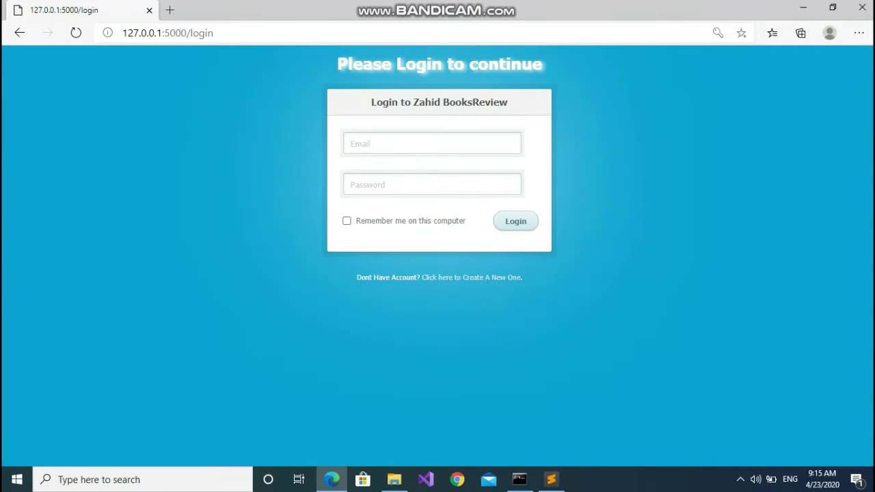
Log in with the test account's e-mail and correct password, landing on the home page
click(432, 144)
text(ex)
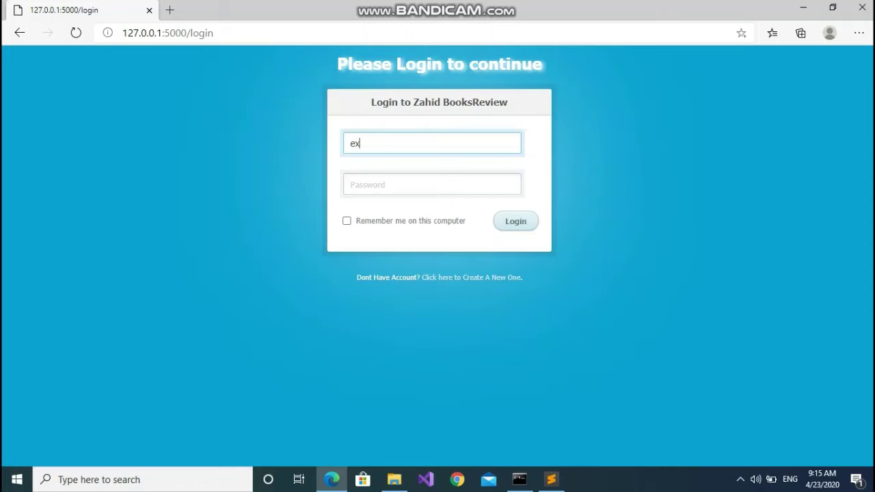
key(BackSpace)
text(test@)
text(exam.com)
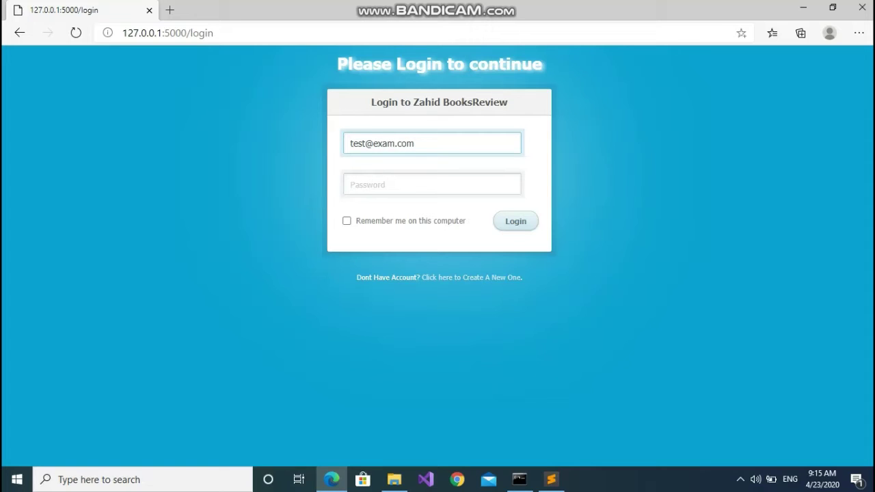
click(432, 185)
text(test)
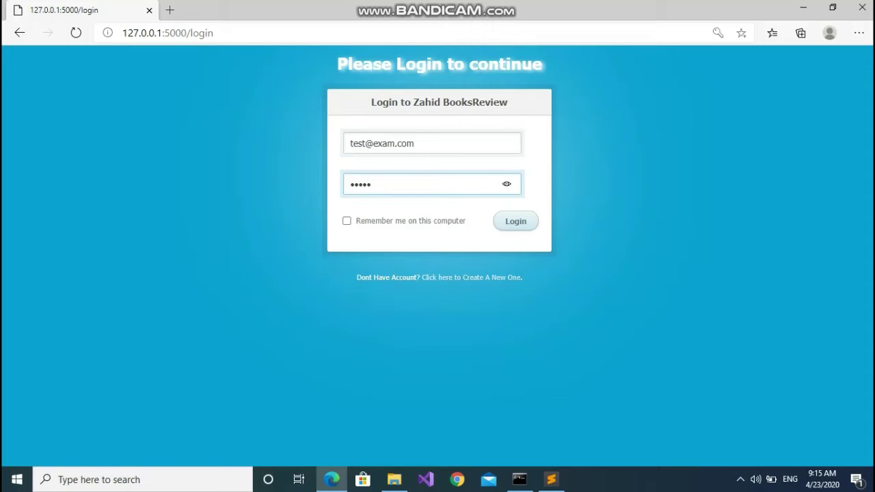
key(alt+F8)
key(Return)
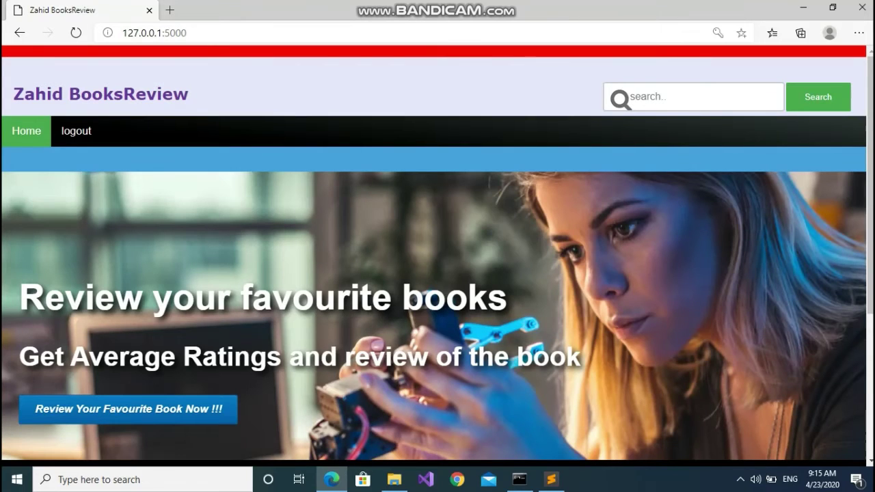
scroll(437, 252, down, 1)
scroll(437, 252, down, 2)
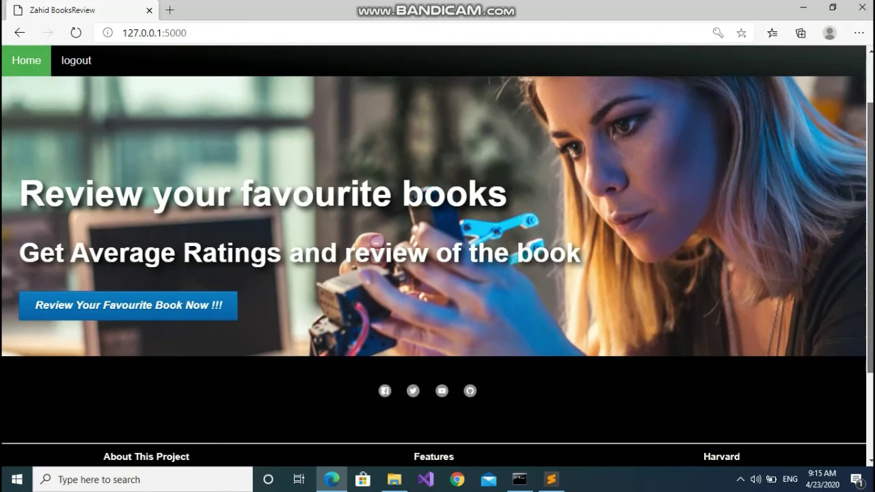
scroll(438, 252, up, 3)
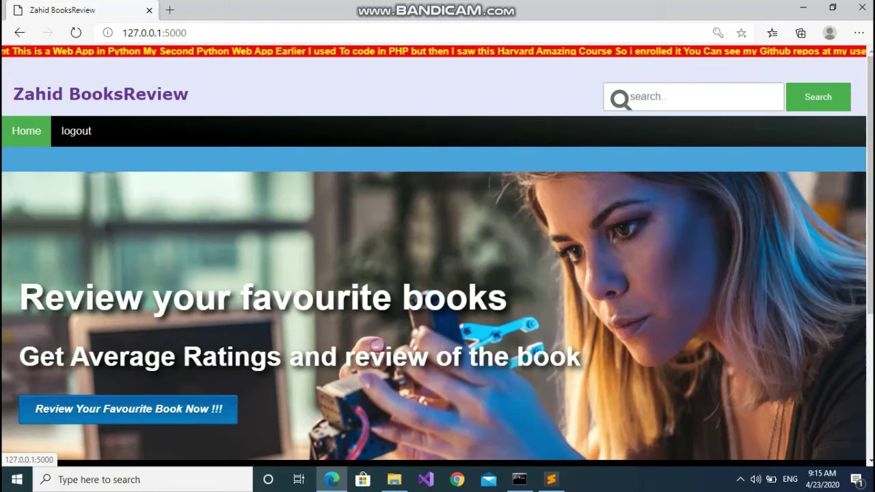
While signed in, search the catalogue for 'the' to list Thanks for the Memories and The Brothers K
scroll(438, 273, down, 4)
scroll(438, 274, up, 2)
scroll(438, 273, up, 3)
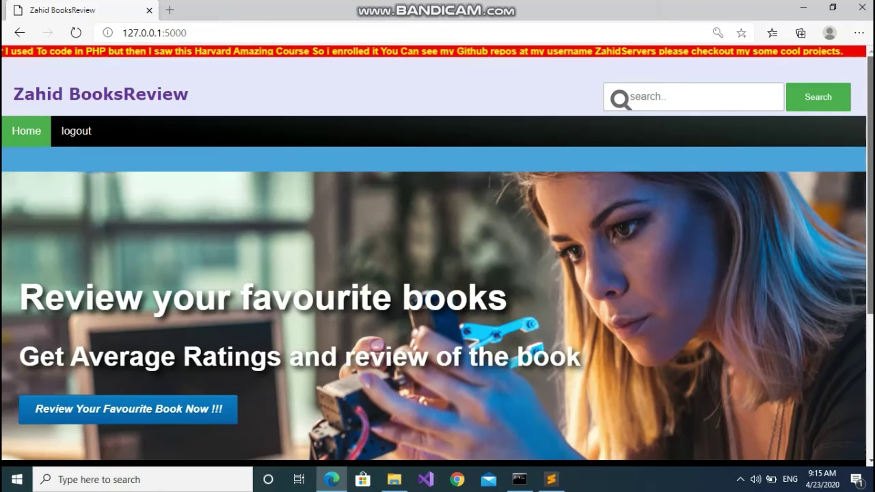
click(630, 96)
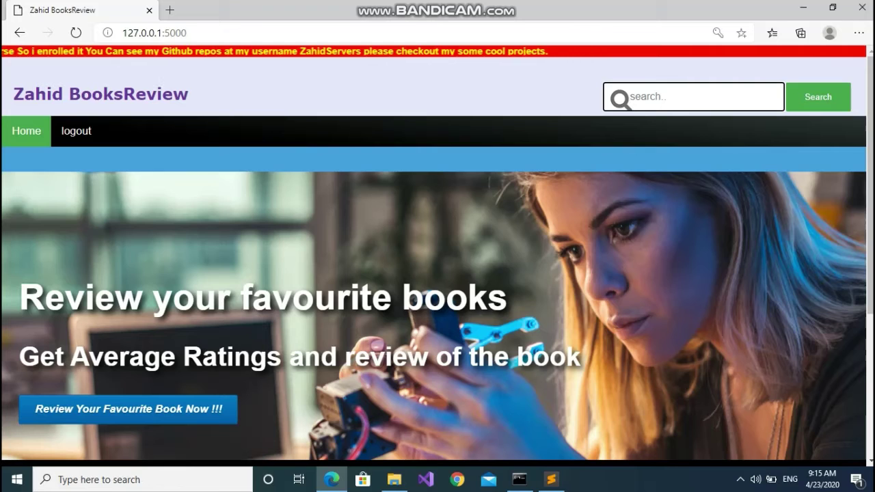
text(the)
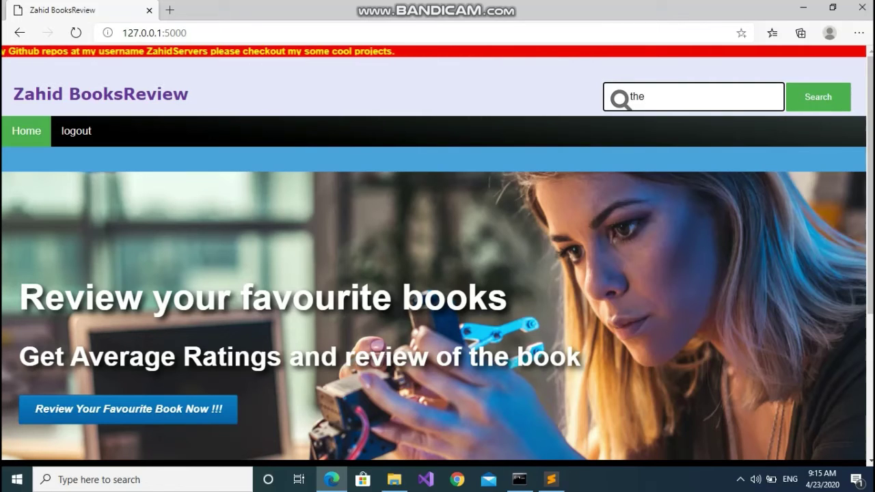
key(Return)
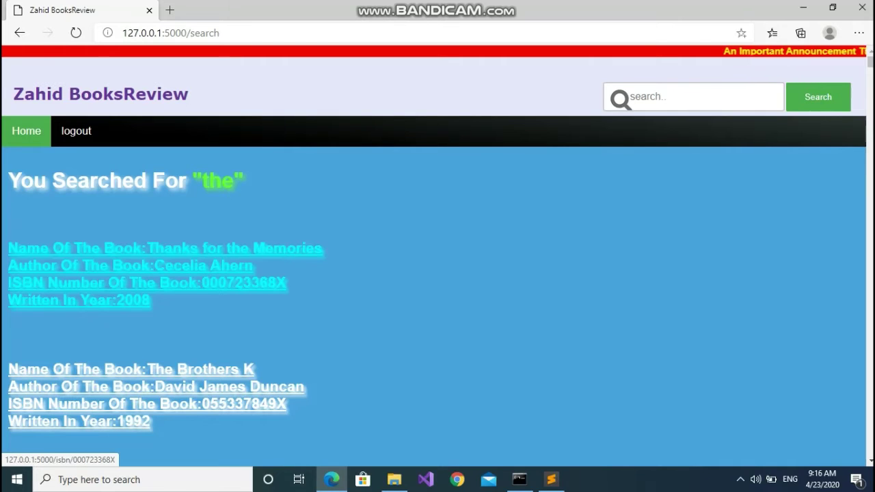
Open the Thanks for the Memories result and scroll through its details page
click(137, 273)
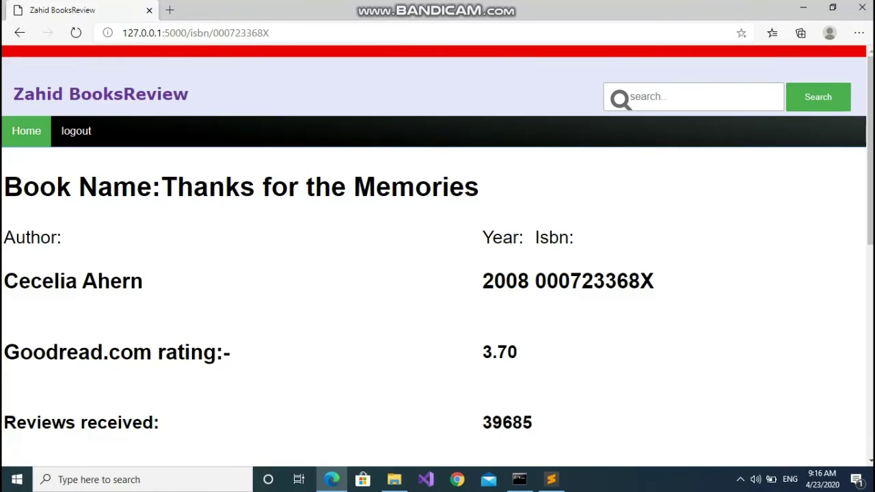
scroll(437, 274, down, 3)
scroll(438, 274, down, 3)
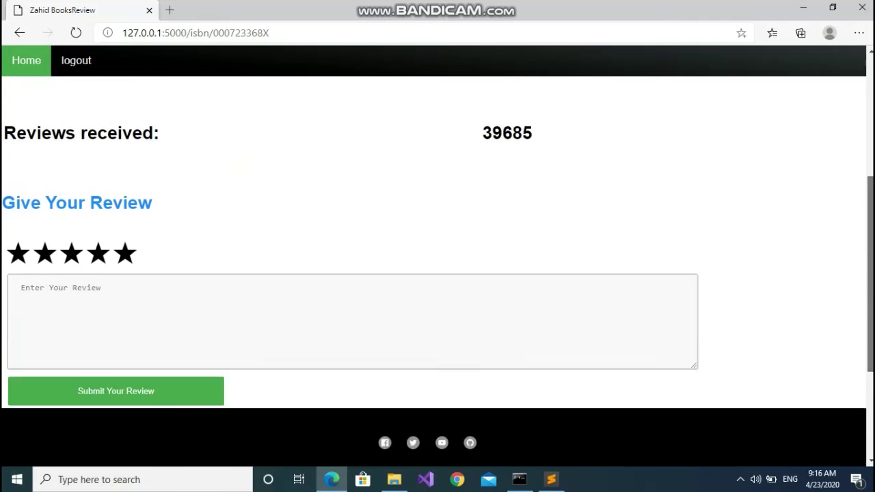
scroll(438, 273, up, 6)
scroll(438, 273, down, 3)
scroll(438, 273, up, 3)
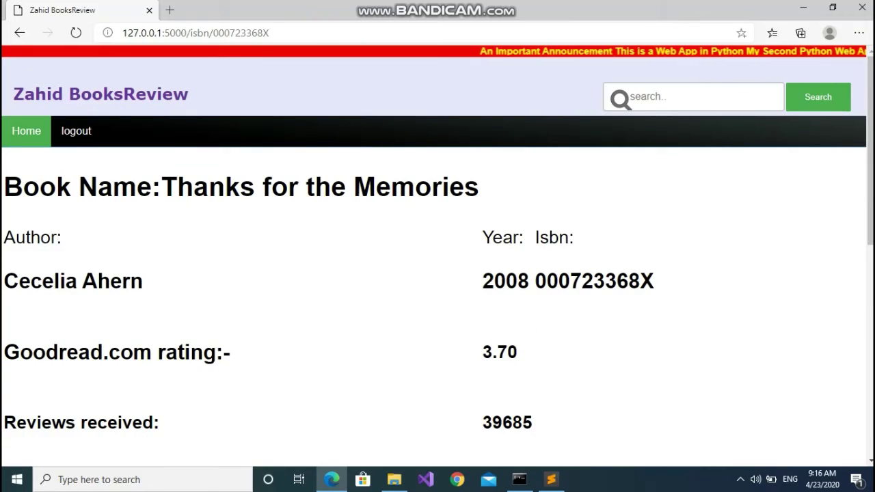
Highlight the title, author, year, ISBN, 3.70 Goodreads rating and 39685 review count
drag(4, 187, 143, 281)
drag(535, 281, 231, 352)
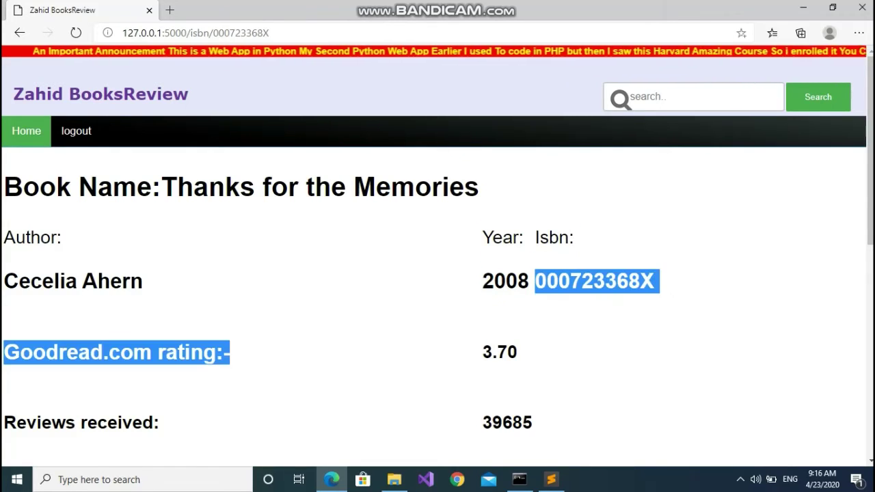
click(230, 352)
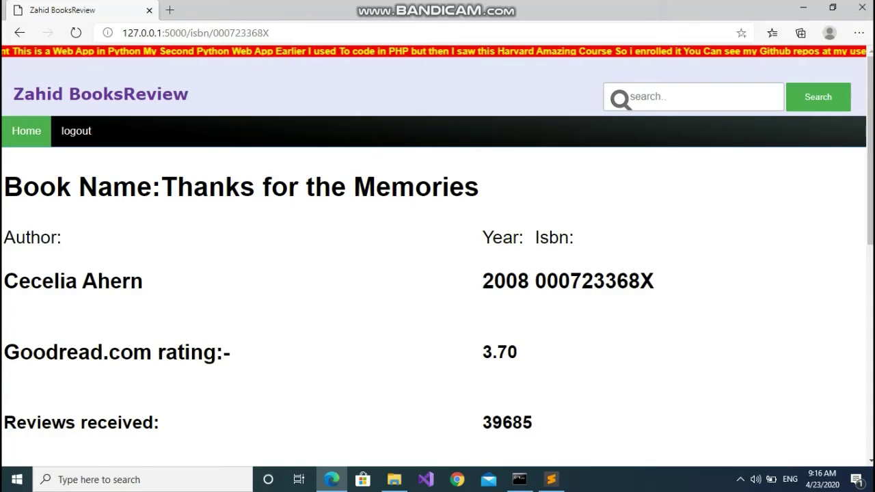
double_click(500, 352)
scroll(438, 273, down, 3)
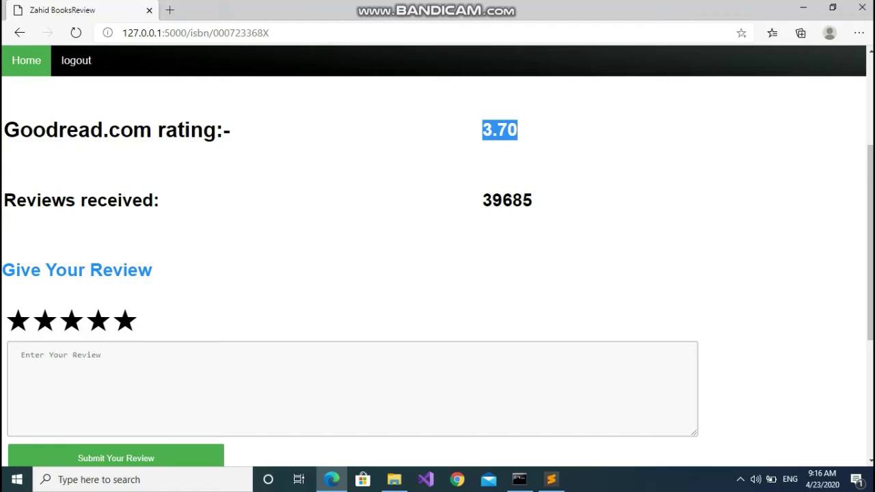
double_click(507, 200)
click(506, 200)
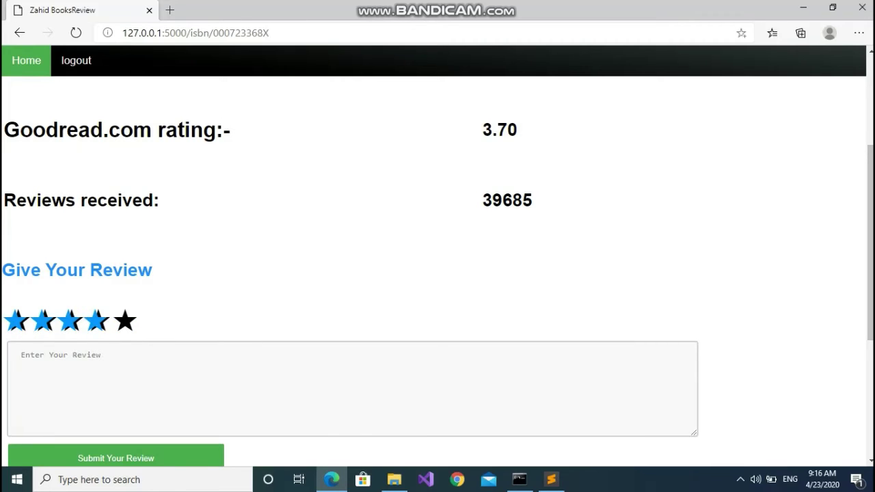
Write the review 'Execellent book' and submit it as a four-star rating
click(22, 355)
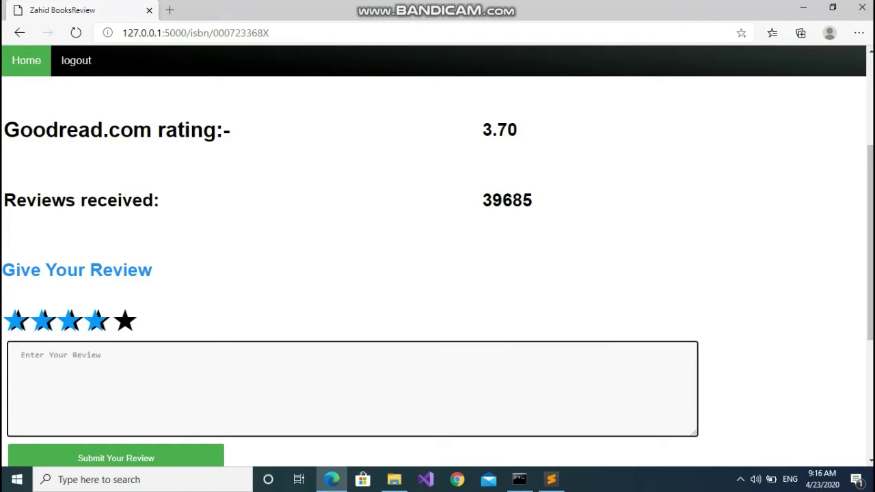
text(Execellent book)
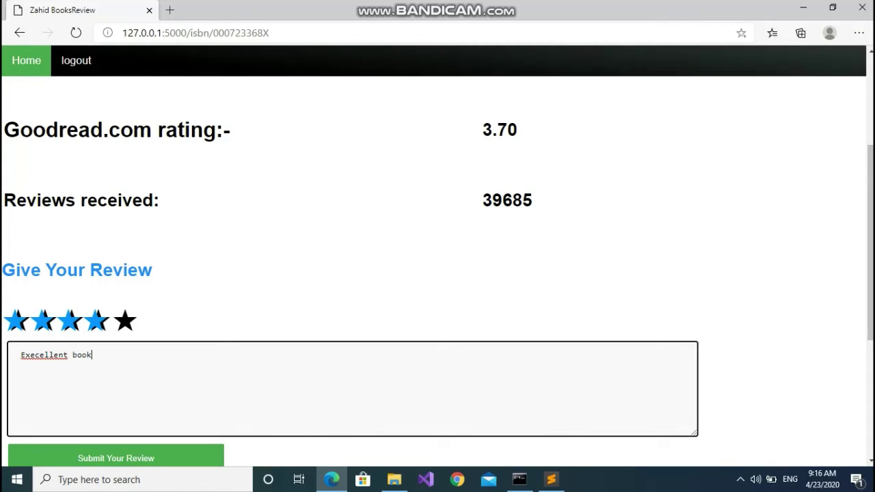
scroll(437, 283, down, 3)
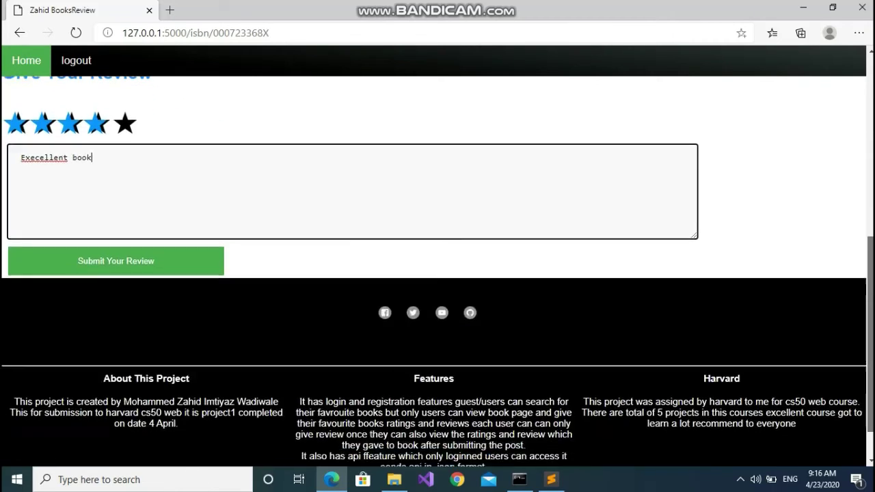
scroll(438, 283, up, 3)
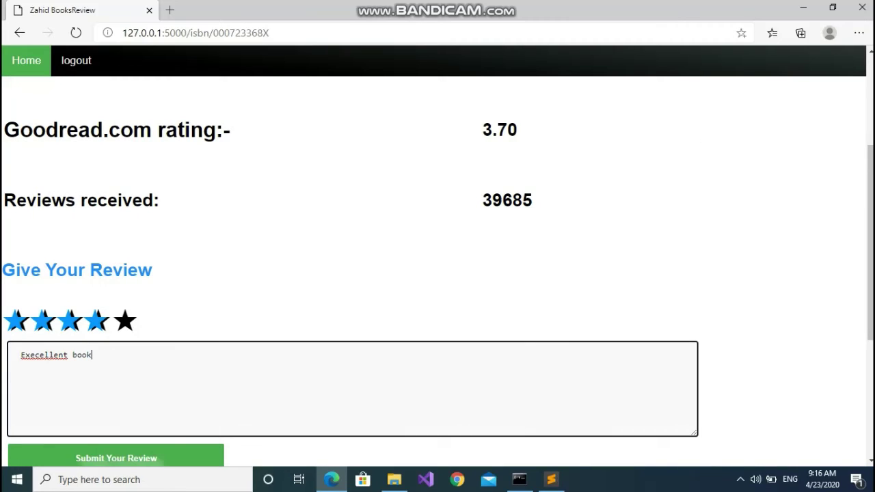
click(116, 456)
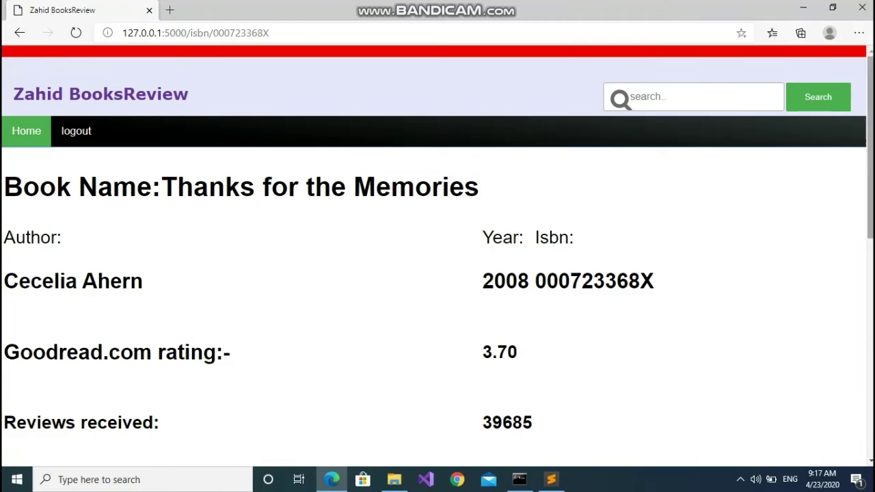
scroll(437, 274, down, 8)
scroll(437, 273, up, 4)
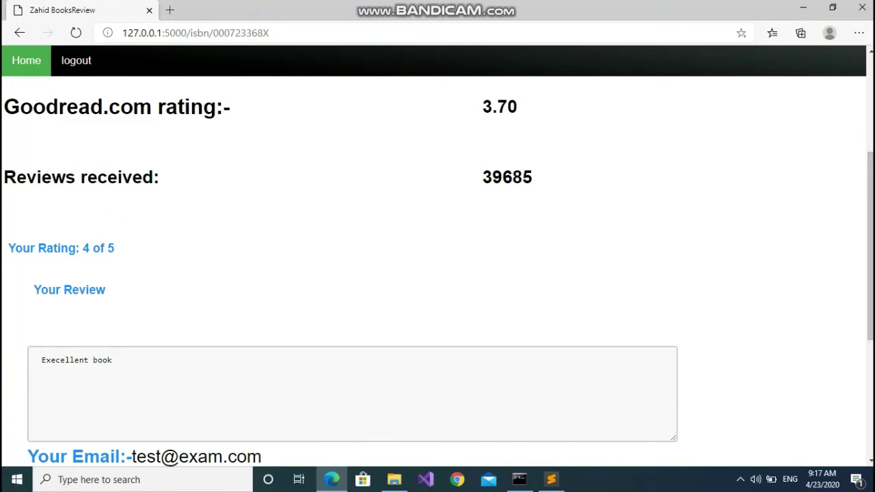
drag(112, 360, 60, 360)
double_click(65, 360)
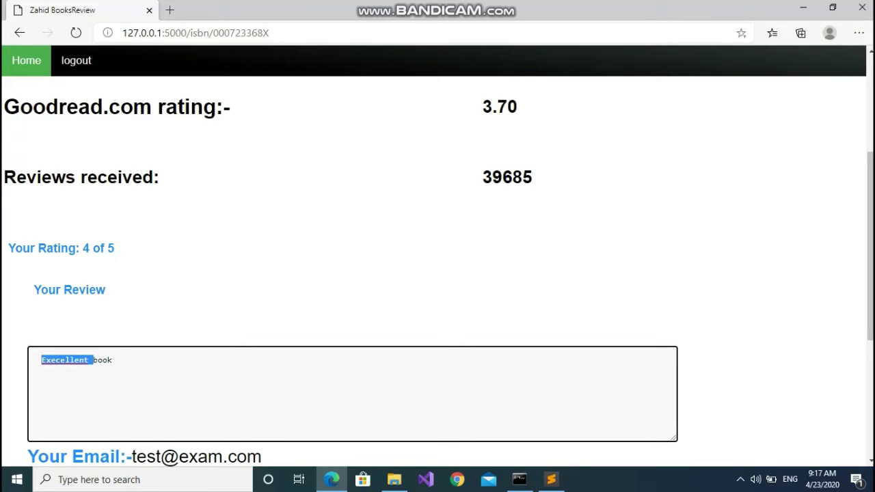
double_click(100, 248)
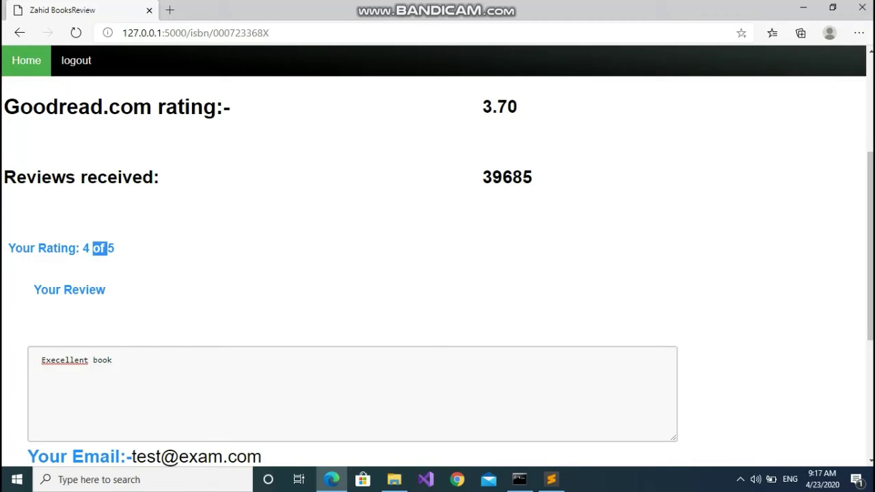
click(198, 33)
double_click(200, 33)
text(api)
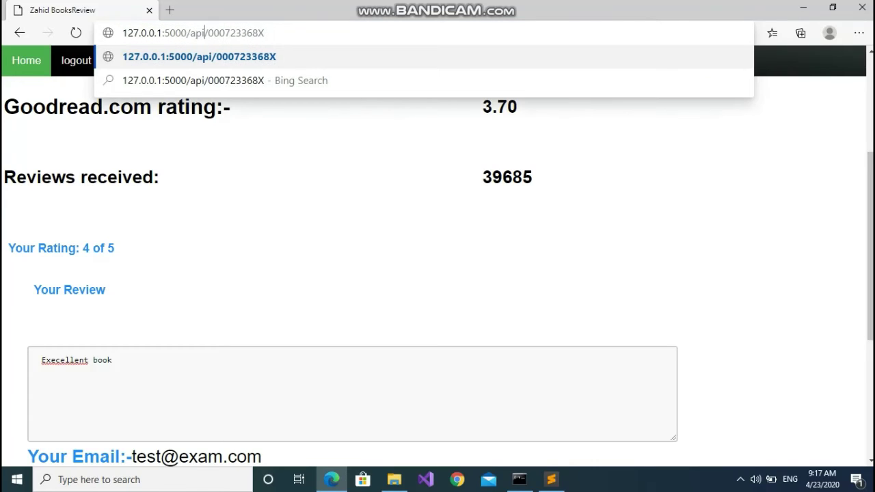
key(Return)
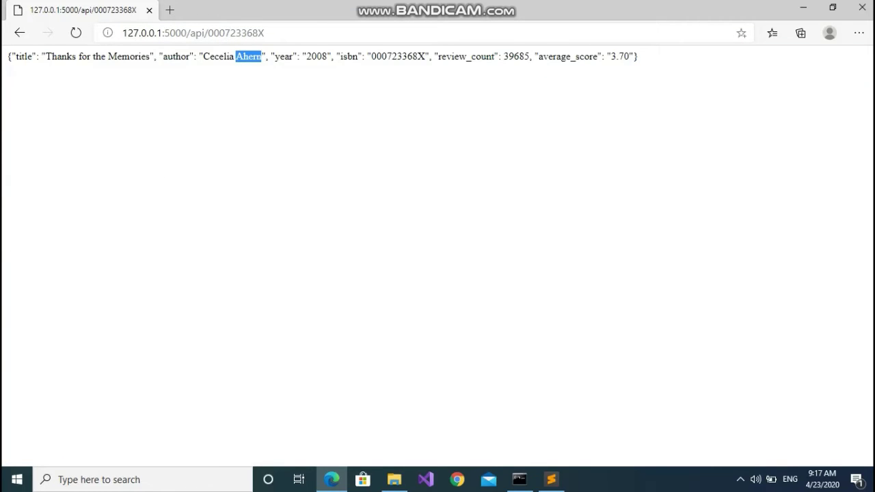
click(19, 33)
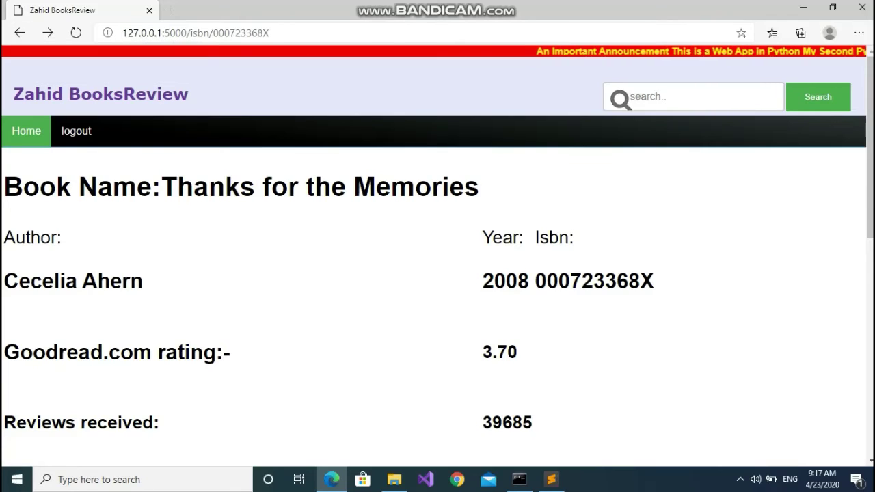
Search the books for 'the'
click(694, 97)
text(the)
key(Return)
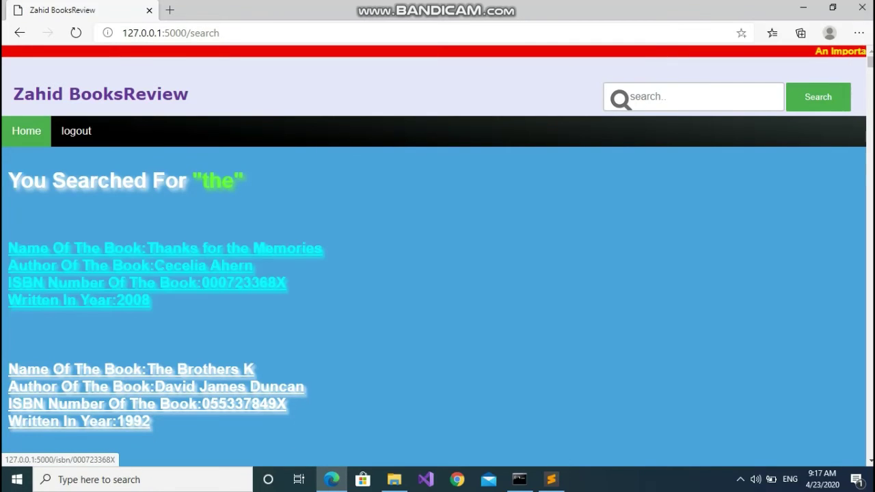
Look at the Thanks for the Memories page, then go back and open The Brothers K
click(137, 273)
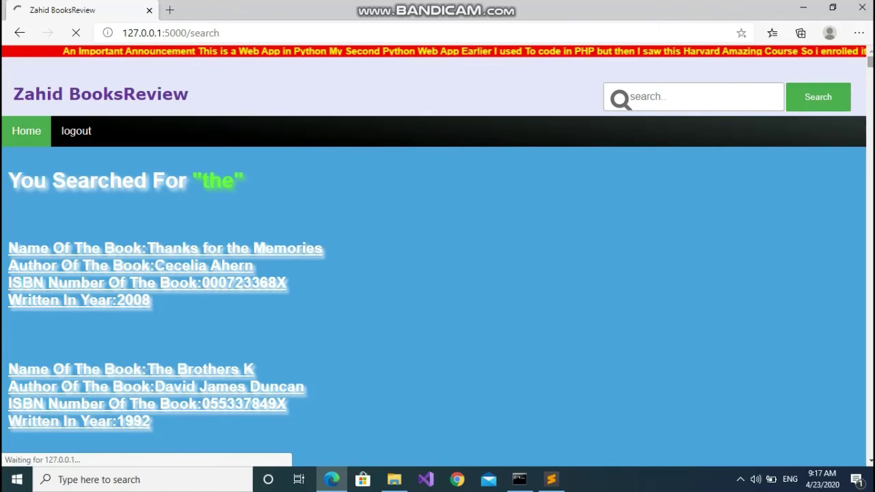
scroll(437, 273, down, 5)
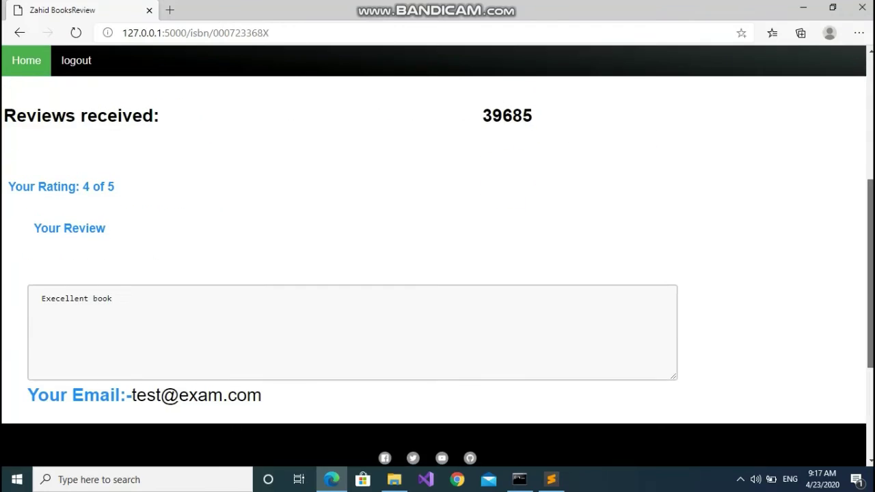
scroll(438, 274, up, 5)
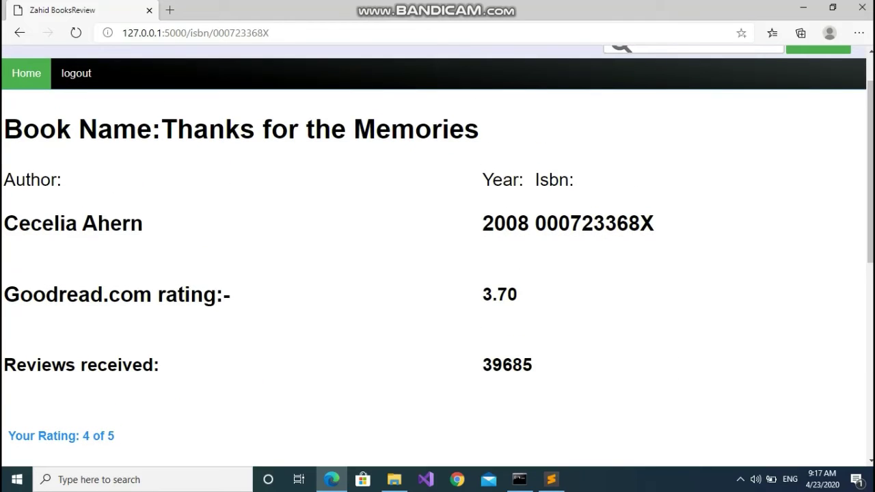
key(alt+Left)
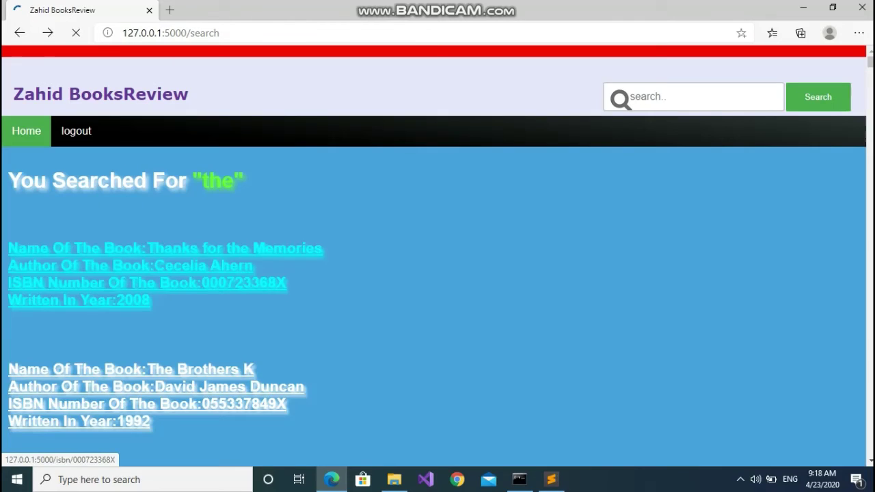
click(137, 387)
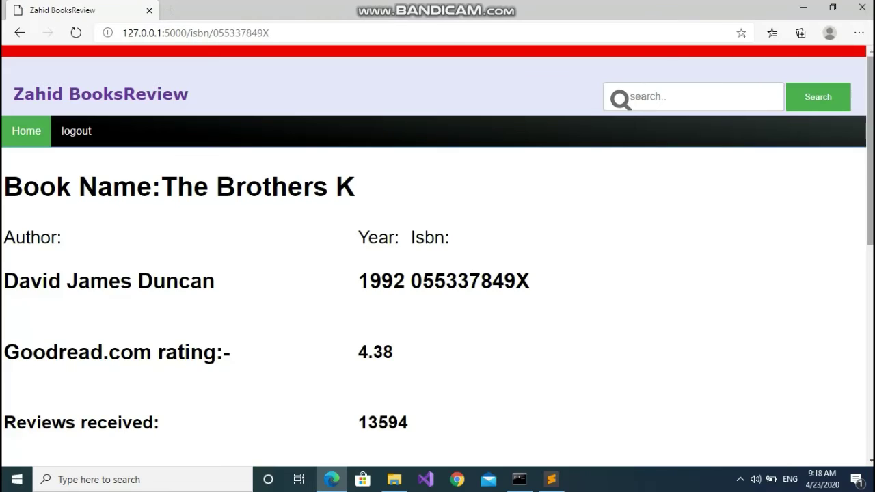
Post the review '13594 reviews must be execellent book' on The Brothers K page
scroll(438, 253, down, 5)
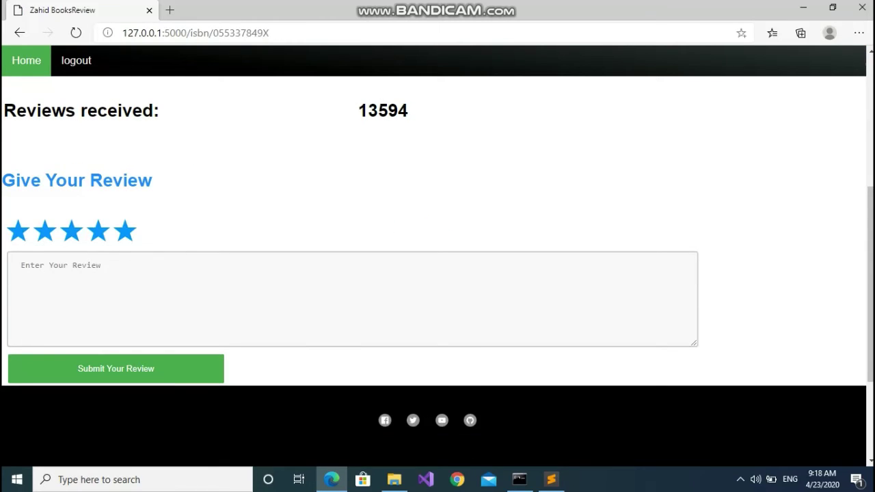
click(21, 266)
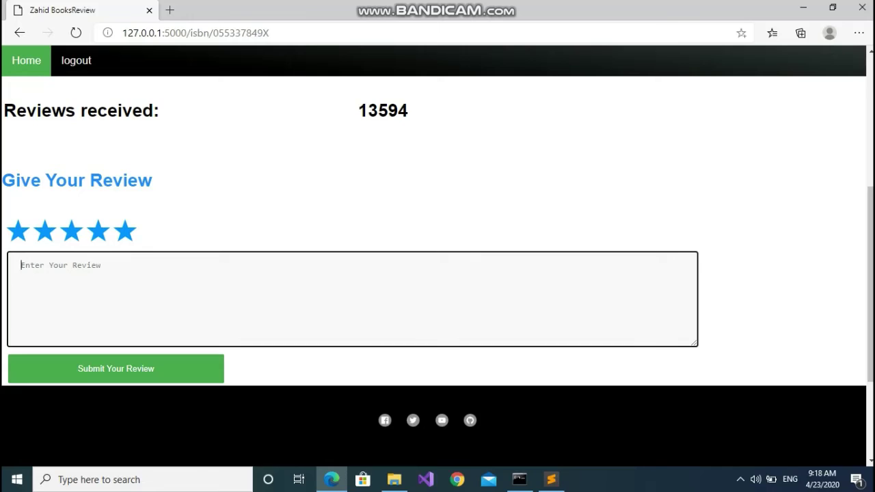
text(13594 reviews must be e)
text(xe)
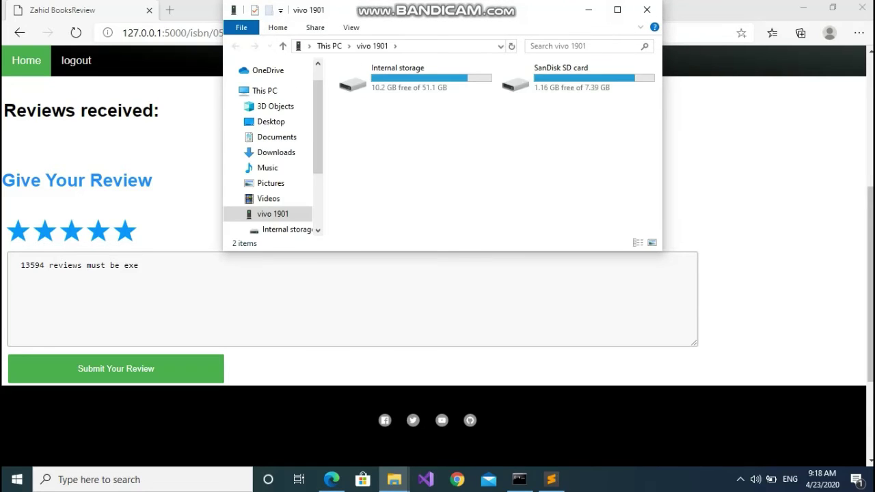
click(647, 10)
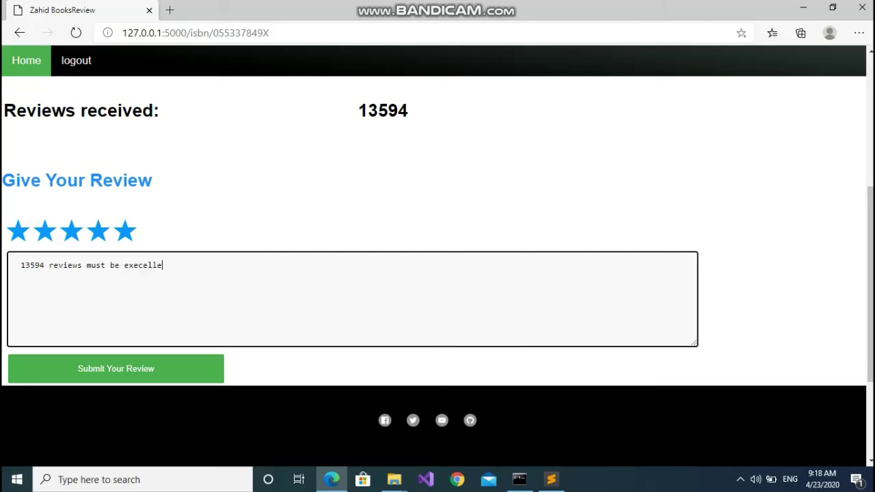
text(cellent book)
key(Tab)
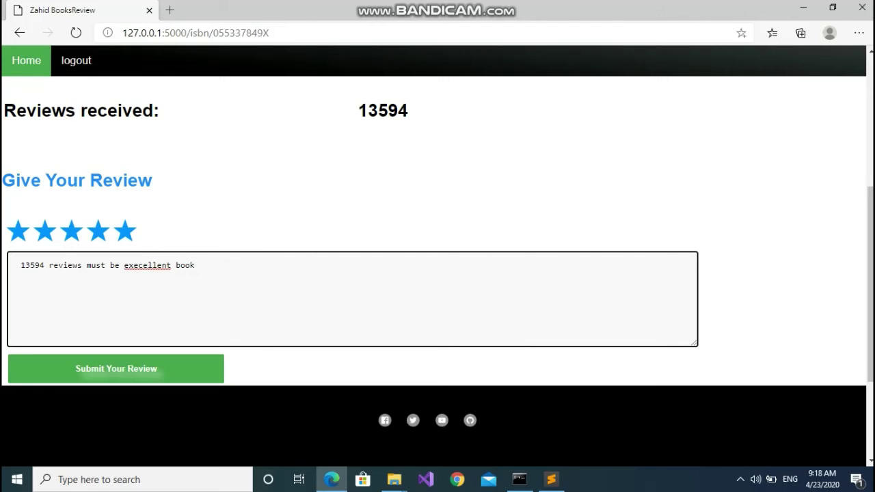
key(Tab)
key(Return)
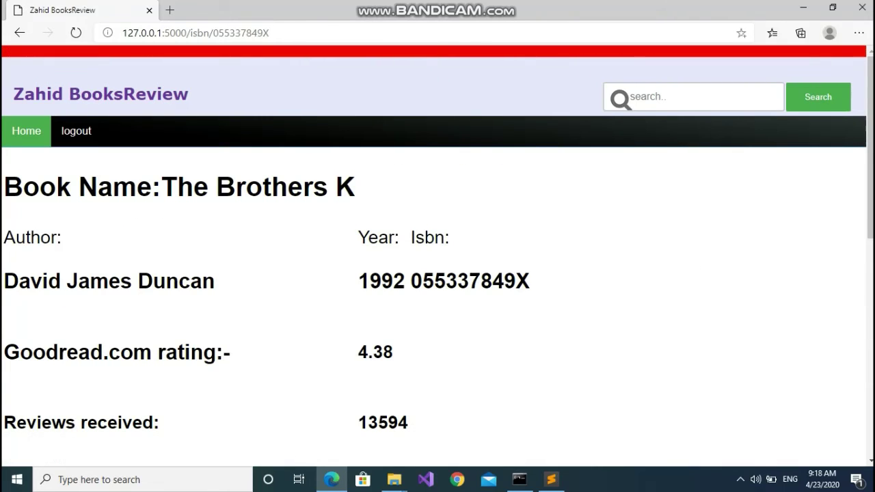
scroll(438, 273, down, 7)
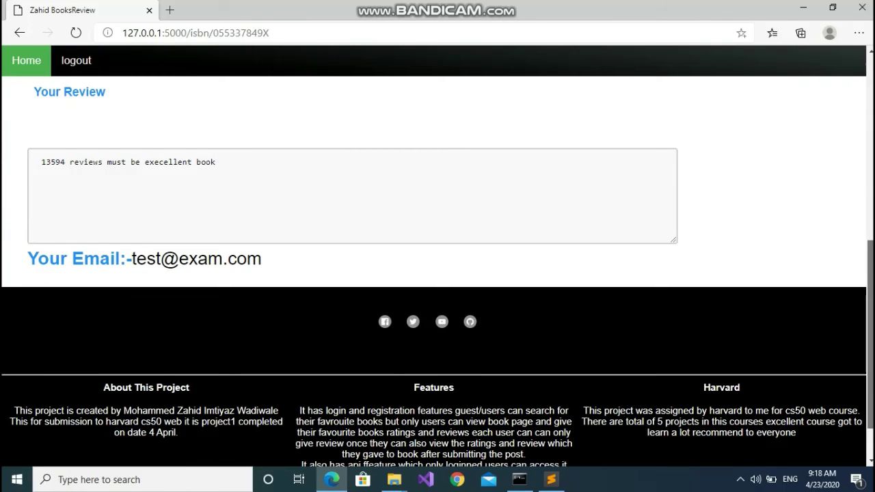
scroll(438, 274, up, 7)
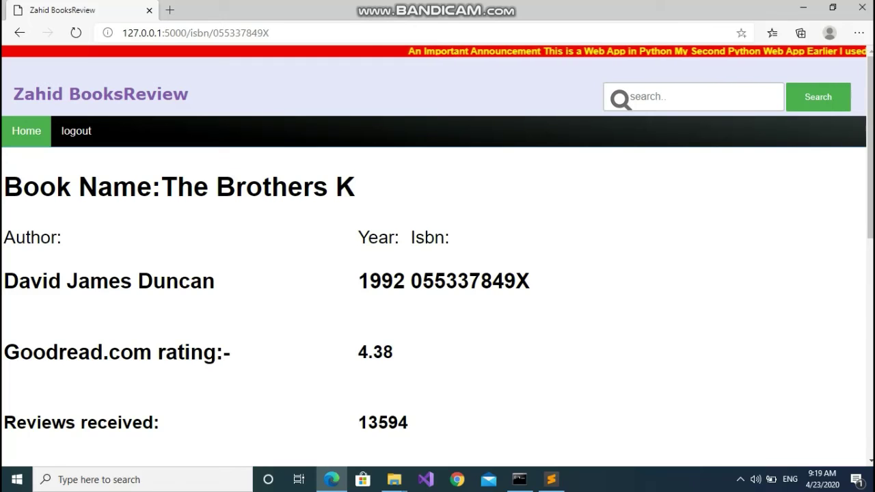
Return to the site's home page and scroll through it
click(26, 131)
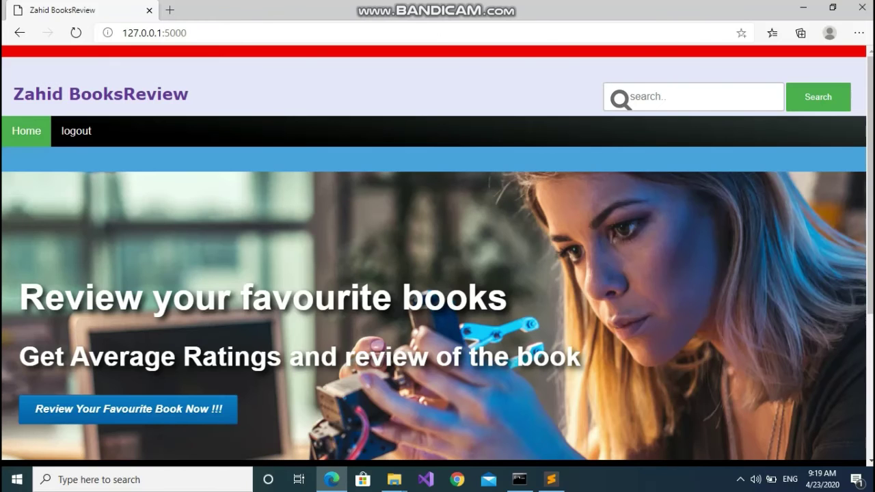
scroll(437, 273, down, 3)
scroll(437, 270, up, 1)
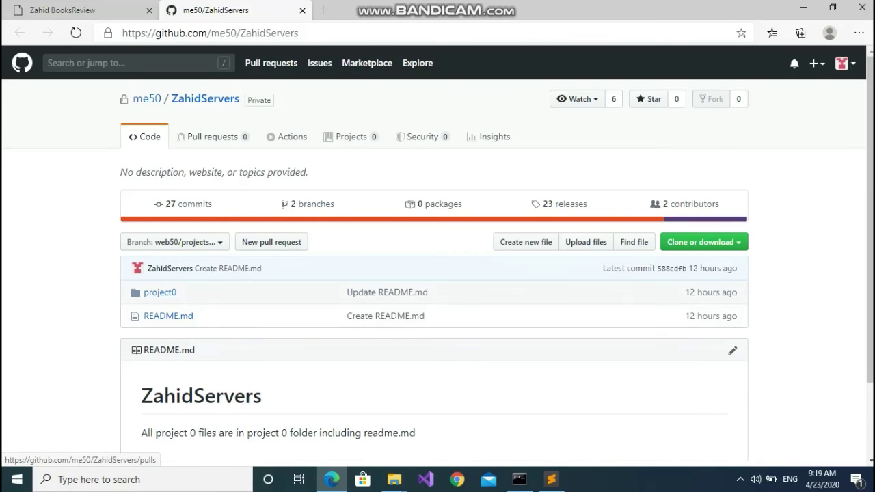
Close the GitHub repository tab and clear an accidental text selection on the home page
click(302, 9)
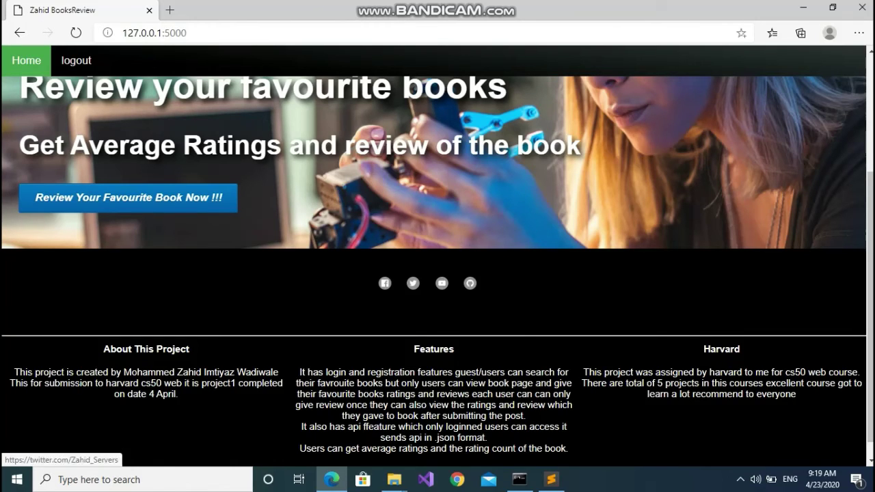
scroll(437, 273, up, 5)
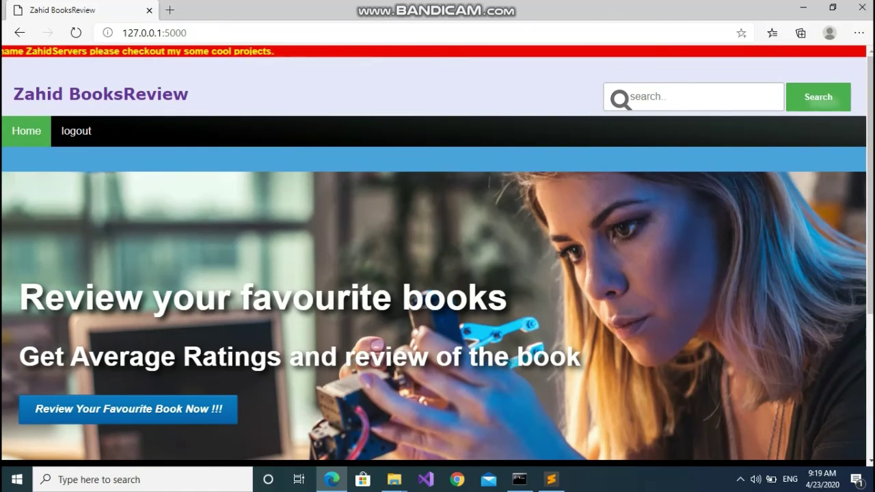
scroll(437, 274, down, 3)
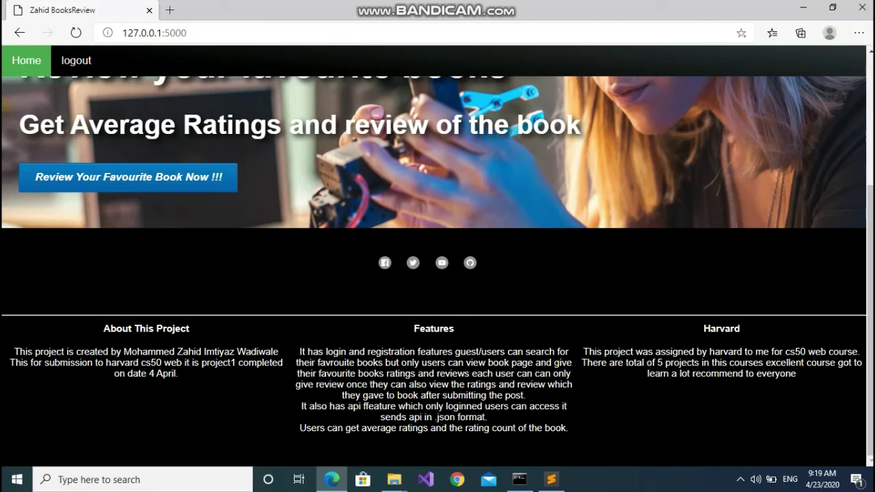
scroll(438, 273, up, 3)
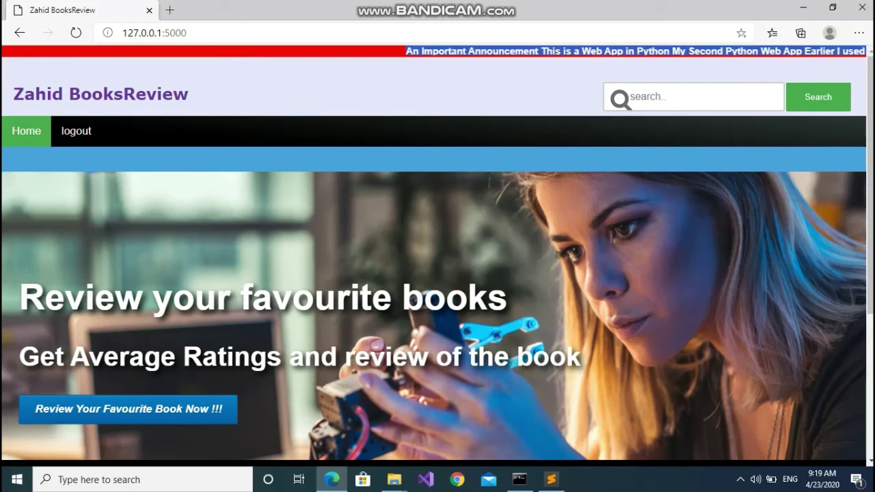
drag(436, 67, 24, 93)
click(24, 93)
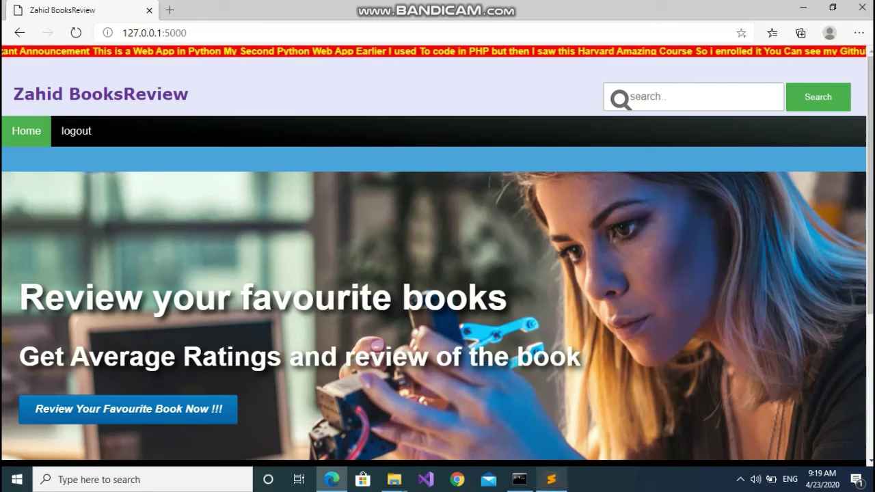
Switch to Sublime Text and scroll through application.py
key(alt+Tab)
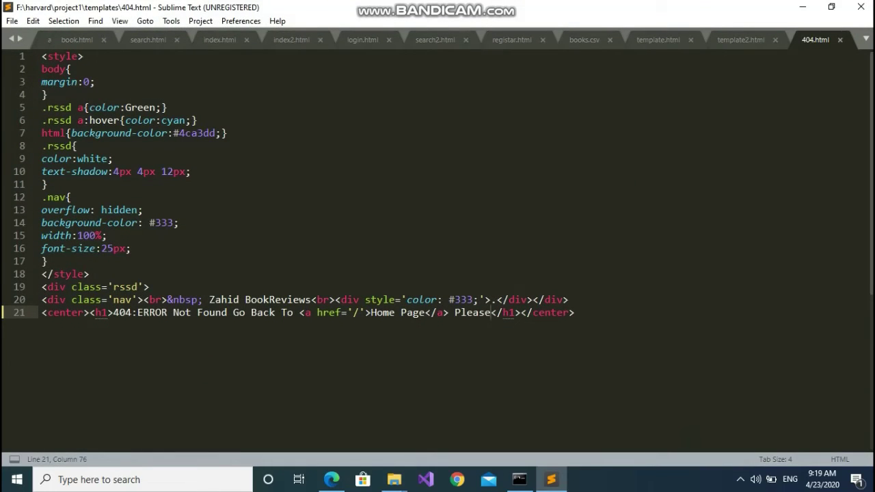
scroll(437, 39, left, 5)
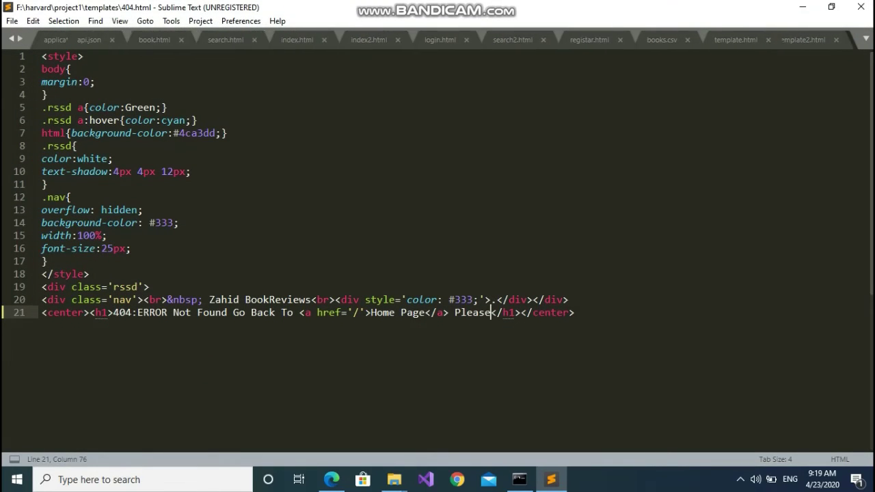
click(66, 39)
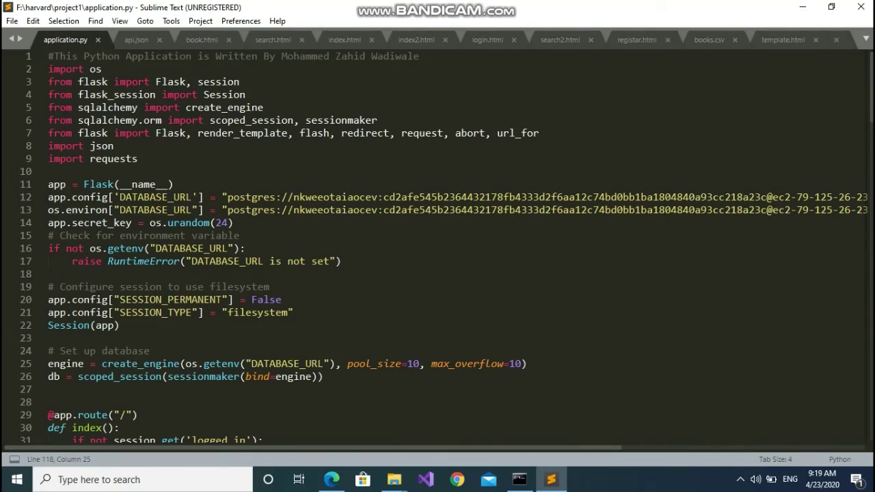
scroll(438, 246, down, 20)
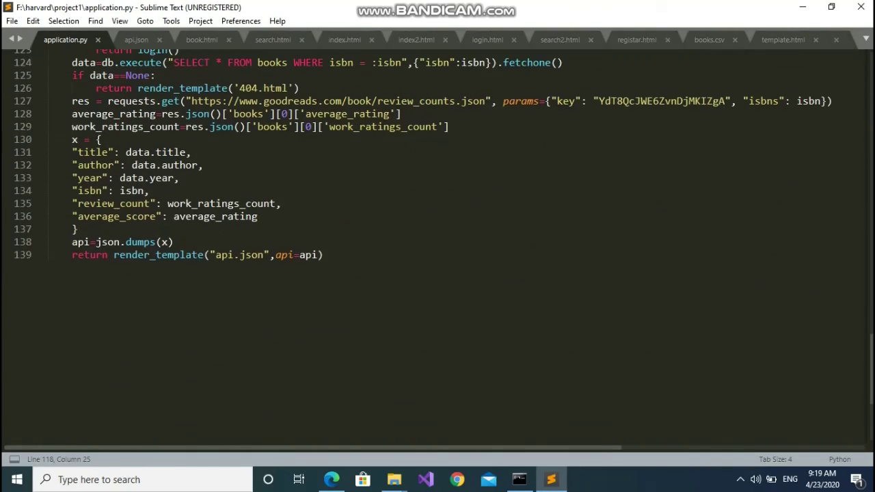
scroll(438, 246, up, 20)
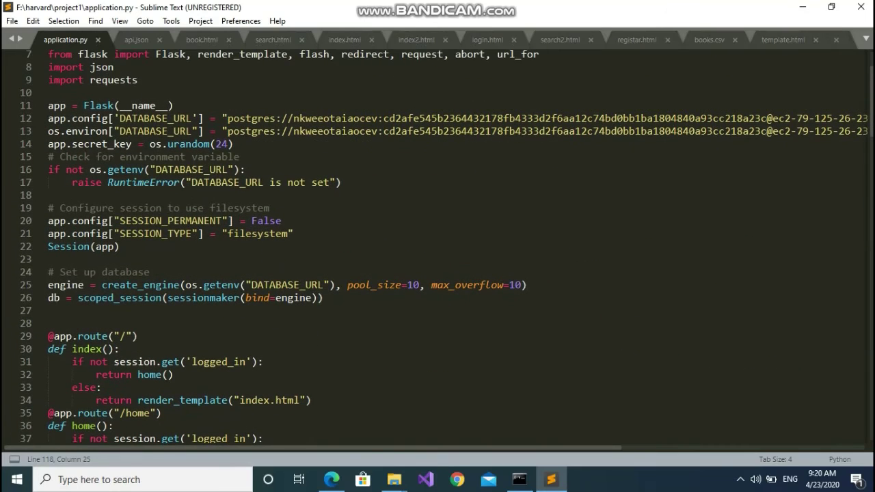
Scroll through the book.html template, then bring up search.html
click(202, 39)
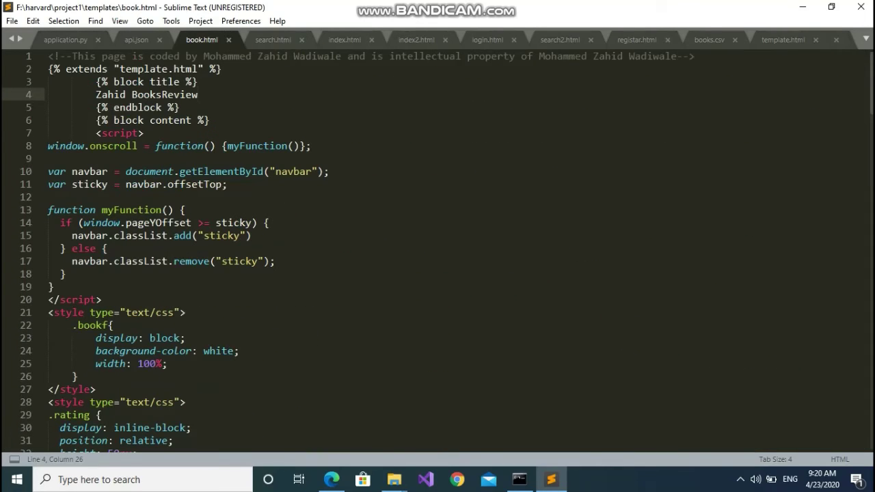
scroll(438, 246, down, 20)
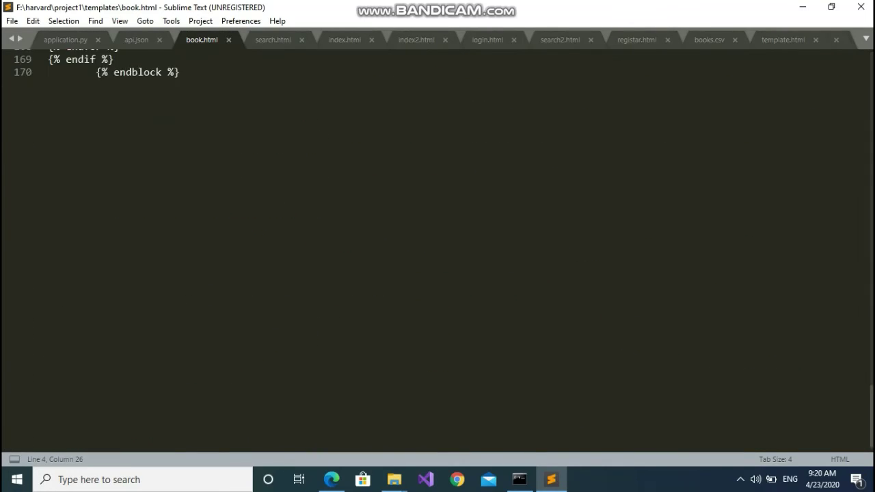
scroll(437, 246, up, 20)
scroll(437, 247, up, 18)
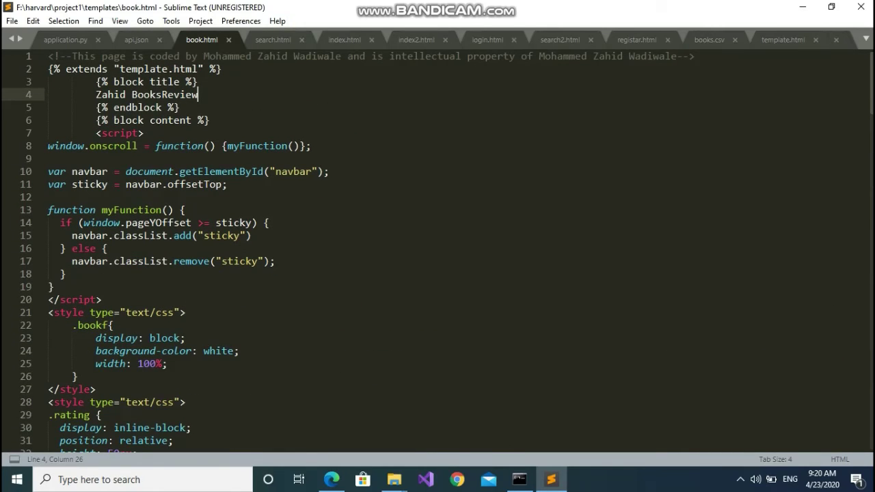
click(273, 39)
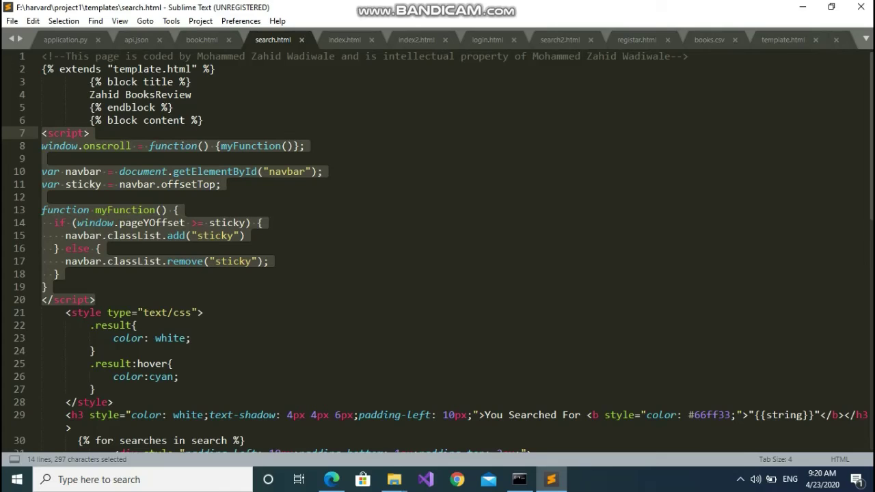
Scroll through the search.html, index.html and login.html templates in turn
scroll(437, 251, down, 12)
scroll(437, 251, up, 12)
key(ctrl+Page_Down)
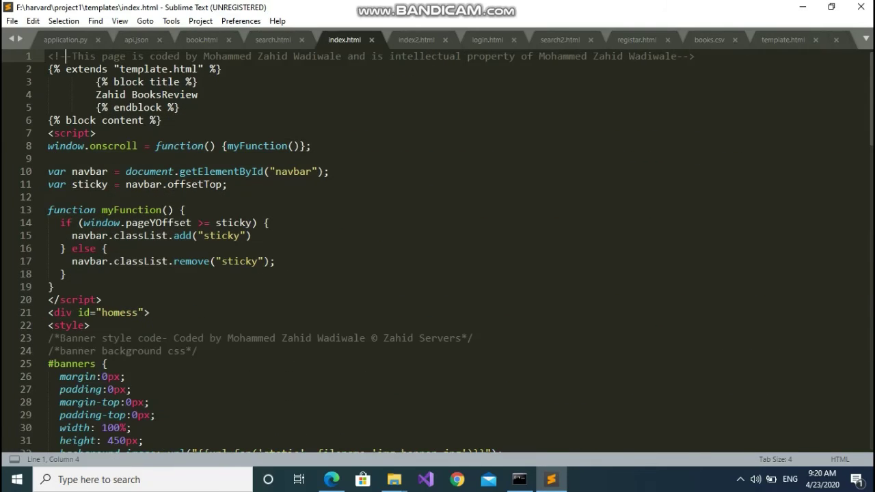
scroll(438, 251, down, 20)
scroll(438, 251, up, 20)
key(ctrl+Page_Down)
key(ctrl+Page_Down)
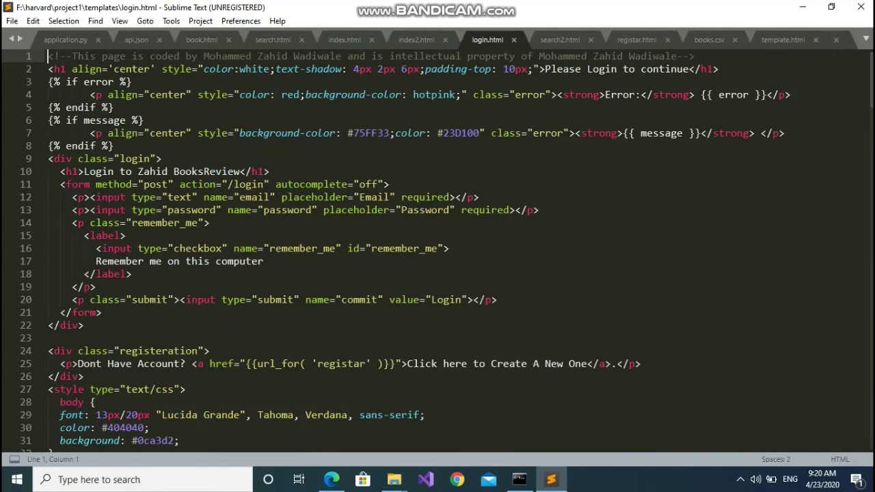
scroll(437, 251, down, 20)
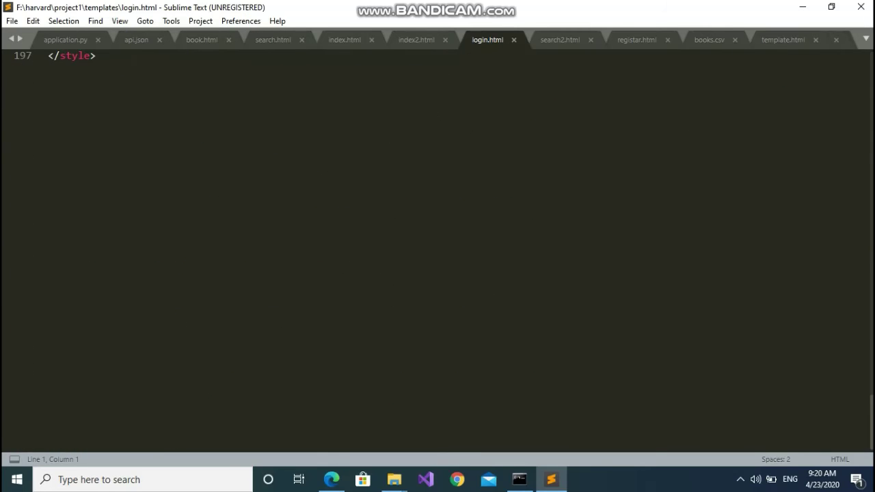
scroll(437, 251, up, 20)
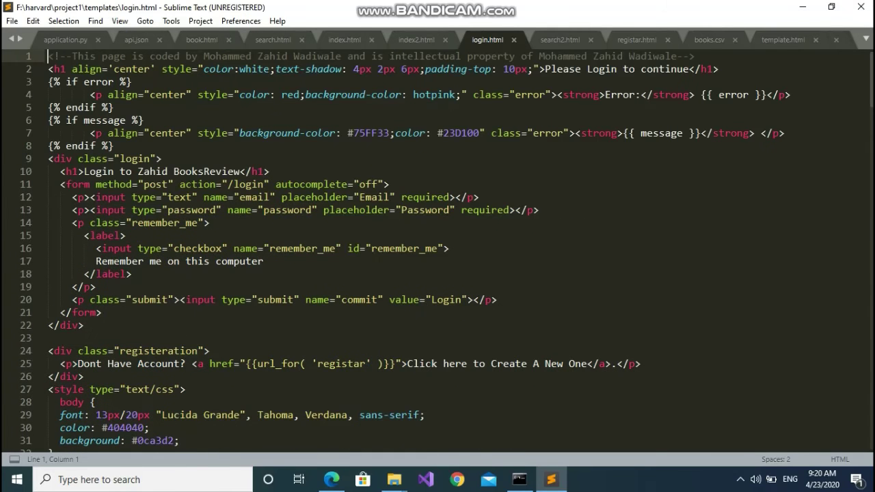
Scroll through the registar.html and template.html sources
key(ctrl+Page_Down)
key(ctrl+Page_Down)
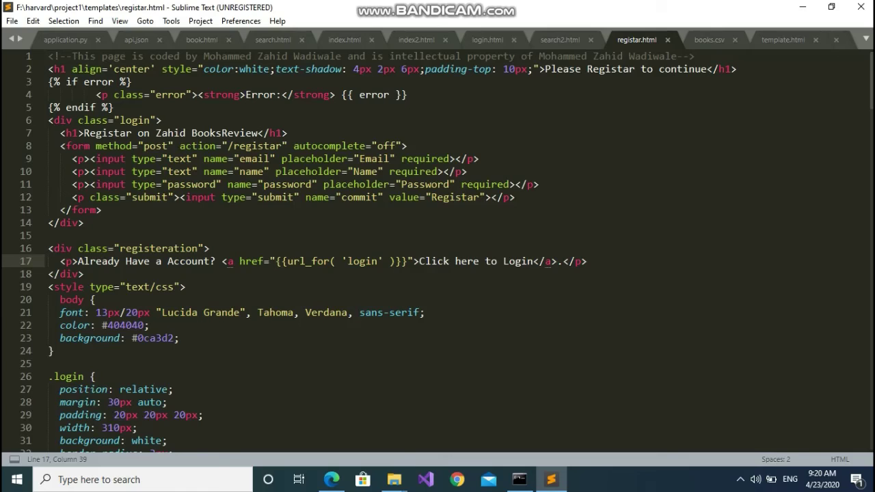
scroll(438, 251, down, 20)
scroll(438, 251, up, 20)
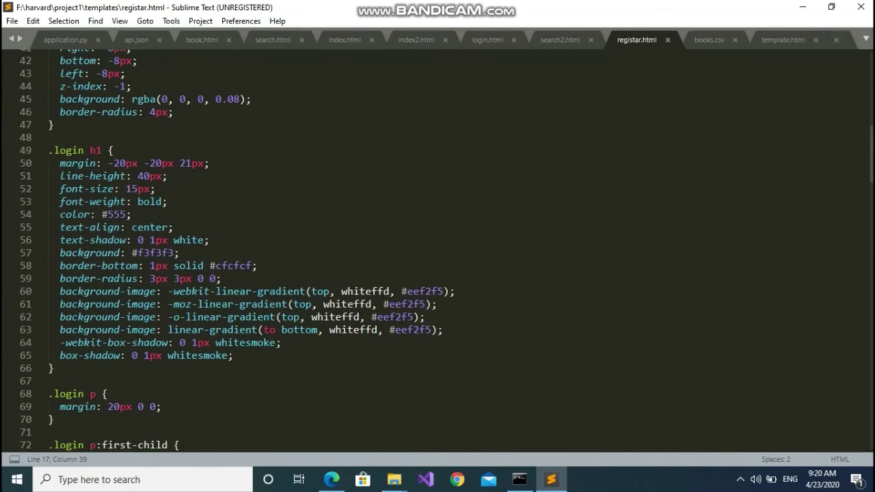
scroll(437, 251, up, 14)
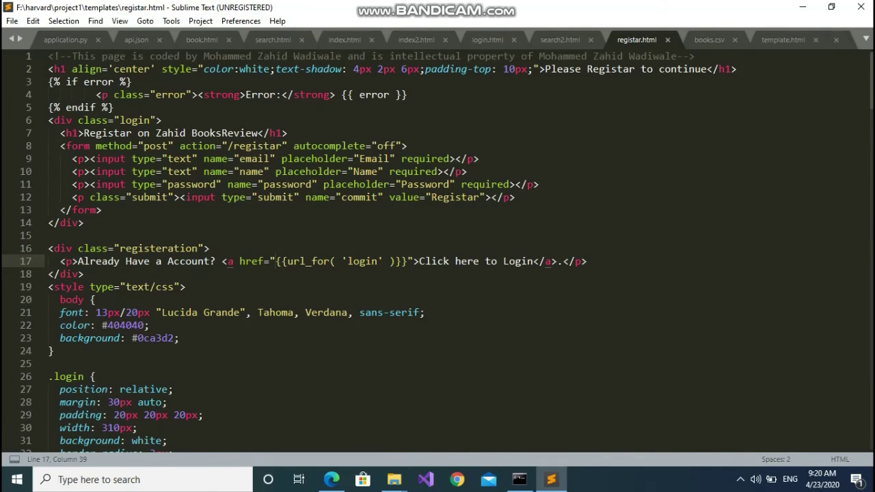
key(ctrl+Page_Down)
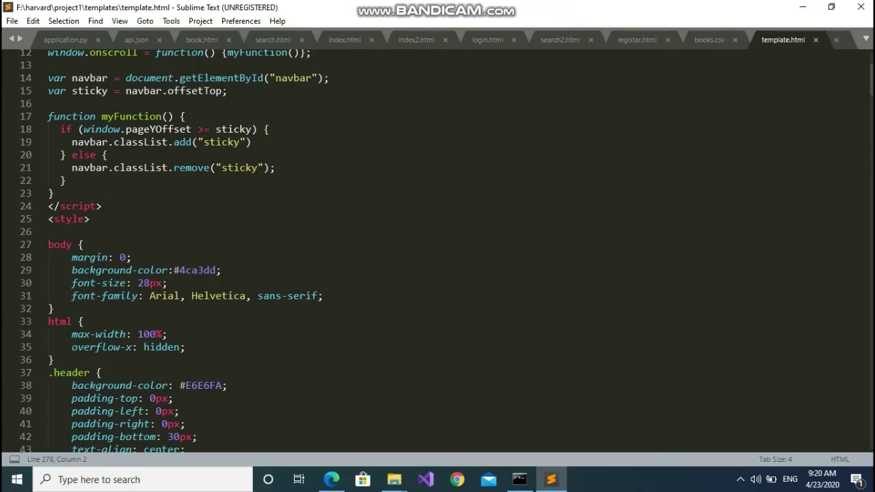
scroll(437, 251, down, 20)
scroll(438, 251, up, 20)
scroll(438, 251, up, 20)
Open 404.html from the file list, then return to the BooksReview site in Edge
click(865, 39)
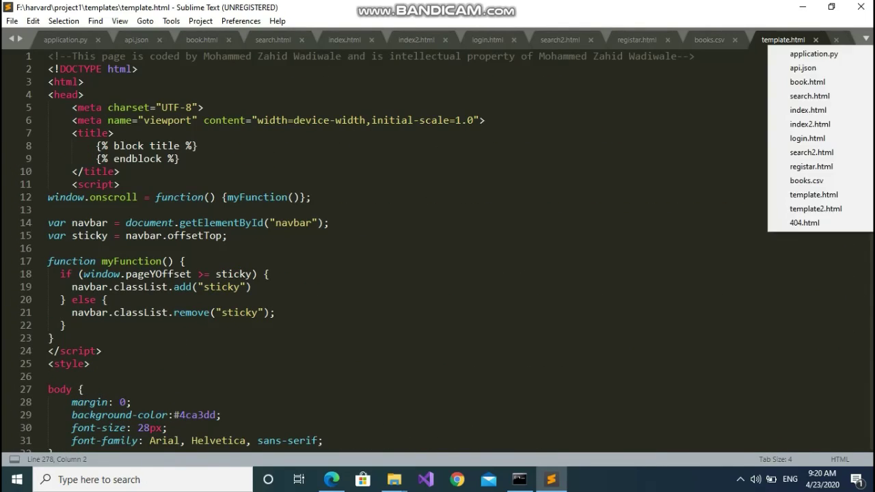
click(805, 222)
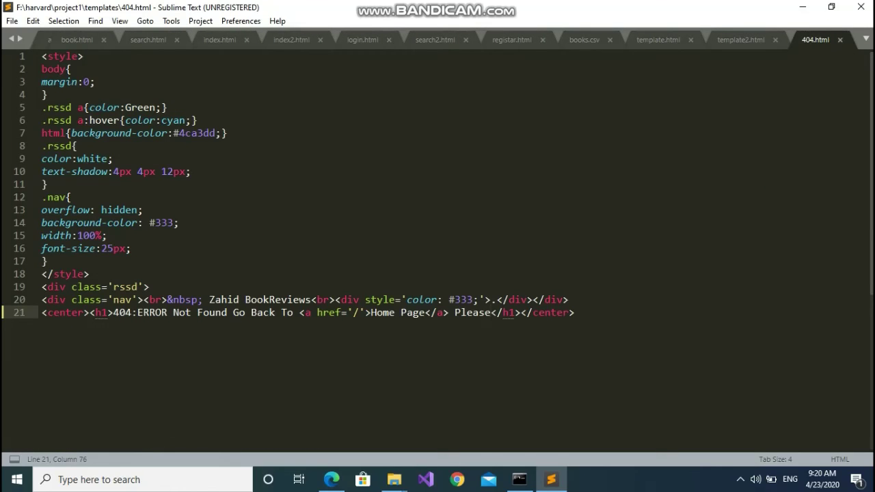
click(332, 479)
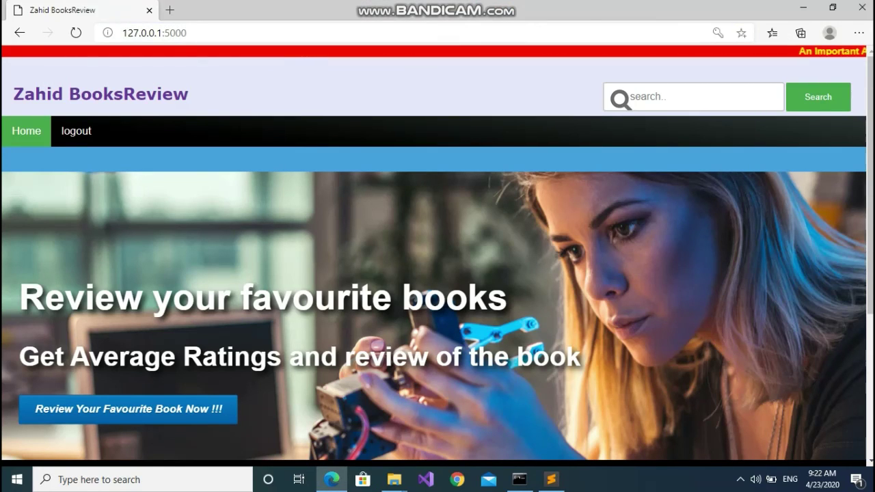
Load the API record at /api/000723368X
key(ctrl+l)
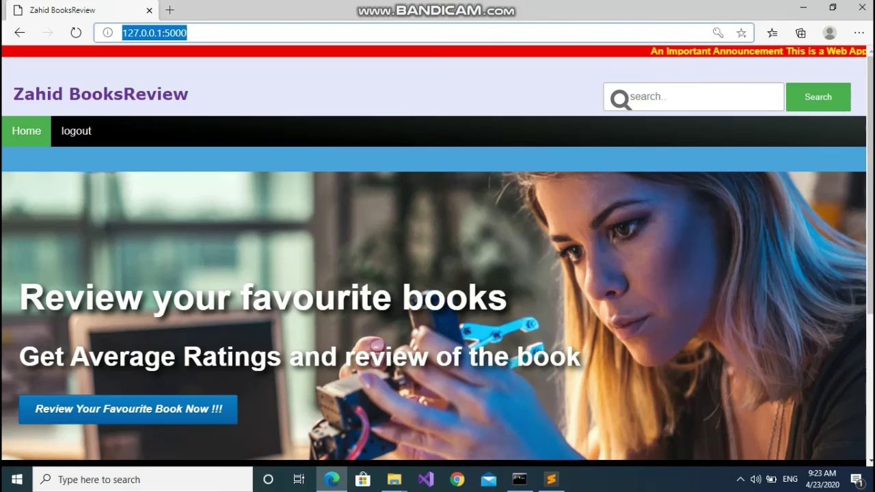
key(End)
text(/)
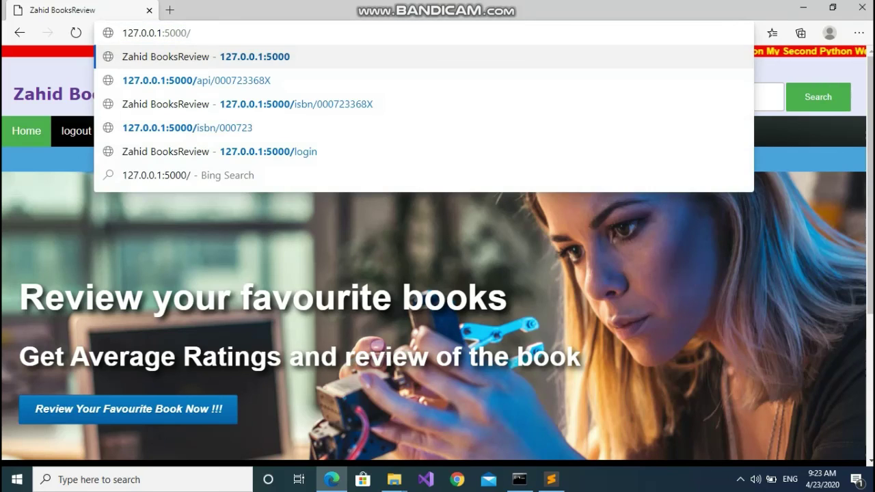
key(Down)
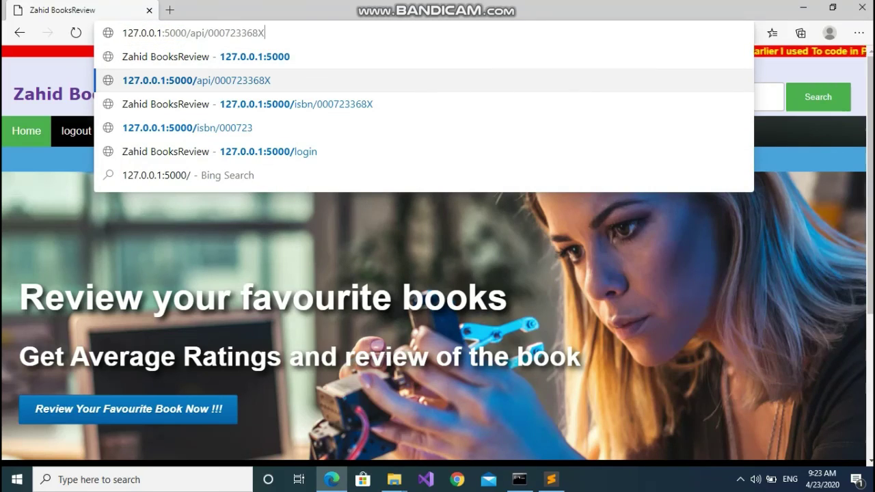
key(Return)
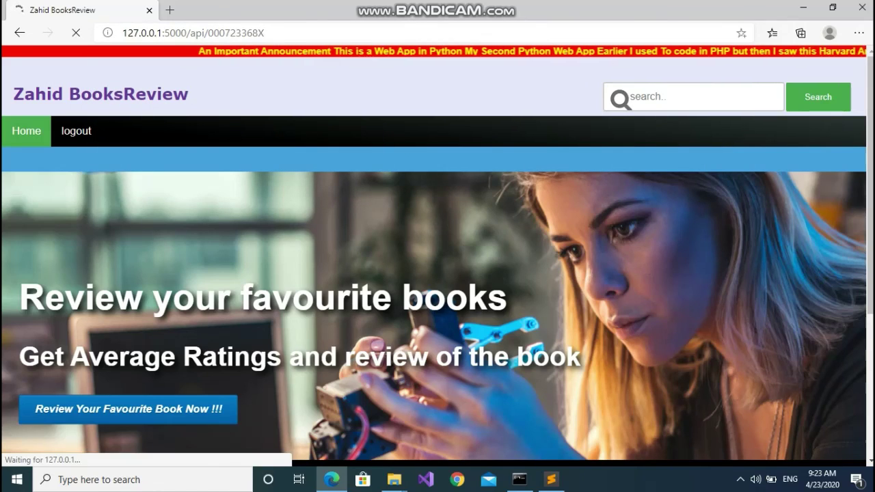
Truncate the ISBN to /api/000723 to trigger the custom 404 page
key(ctrl+l)
key(End)
key(BackSpace)
key(BackSpace)
key(BackSpace)
key(BackSpace)
key(Return)
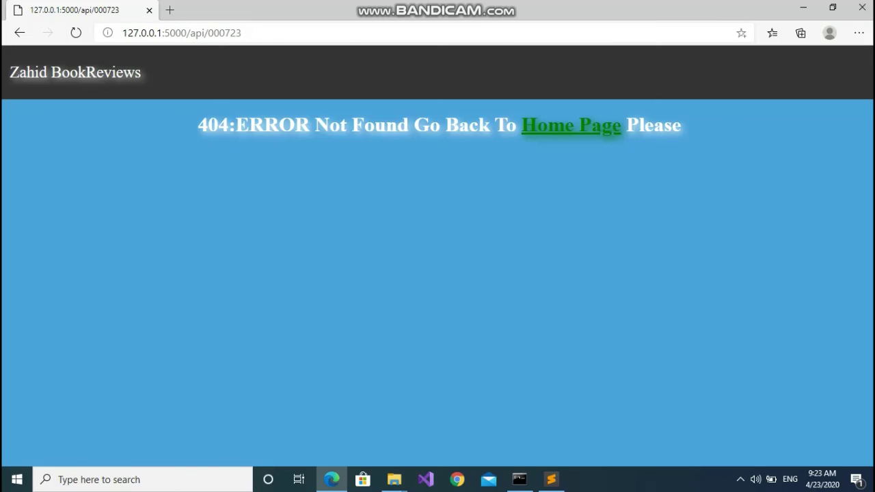
Go back and open the book page at /isbn/000723368X
click(19, 32)
double_click(197, 33)
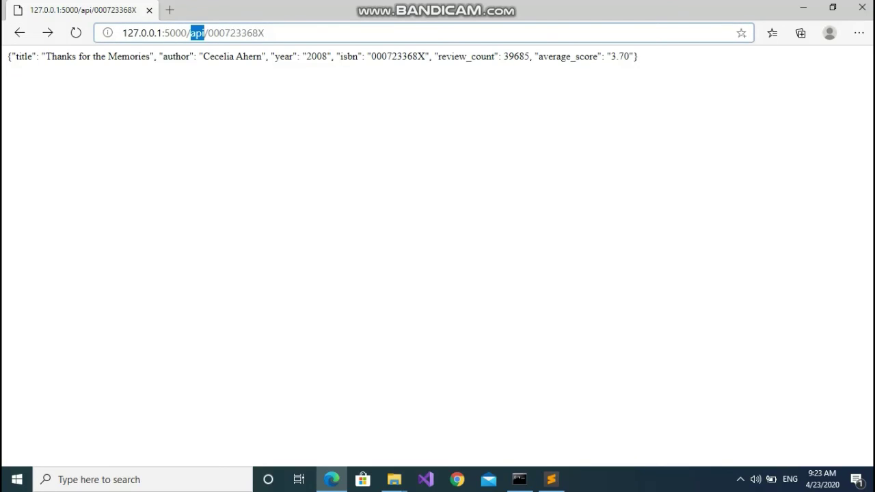
text(isbn)
key(Return)
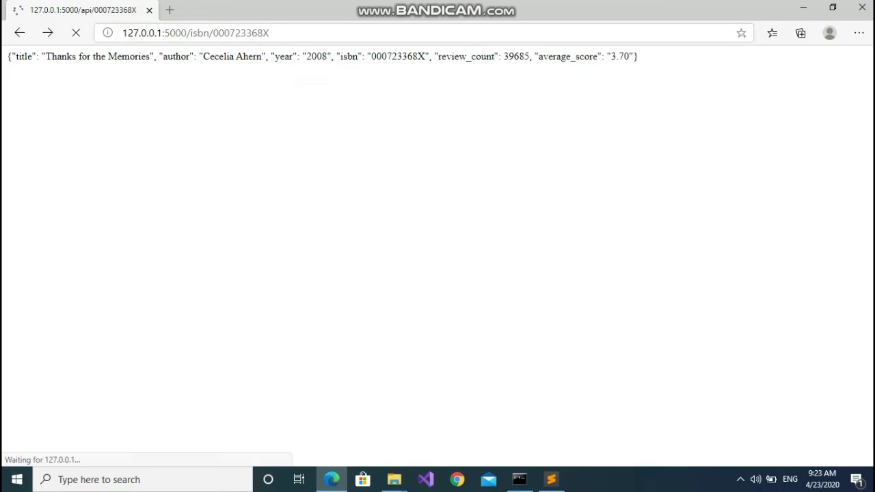
Insert 5445 into the ISBN to show the 404 page, then return home
double_click(240, 33)
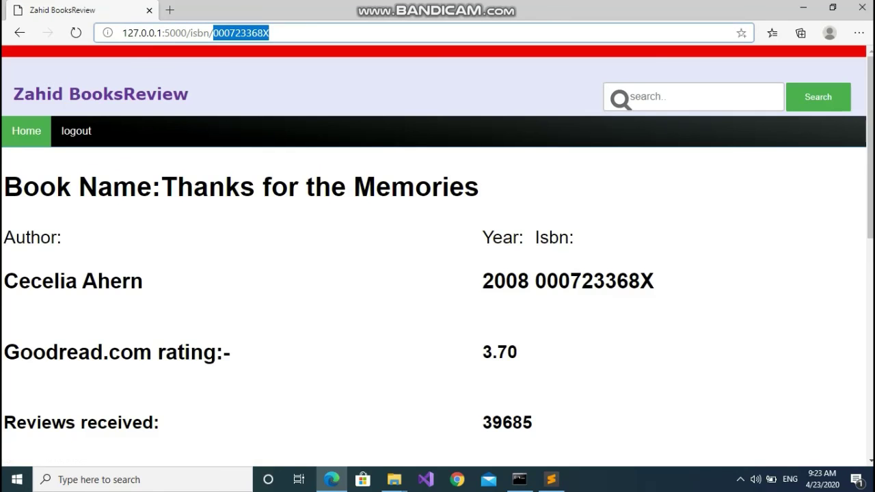
click(258, 33)
text(5445)
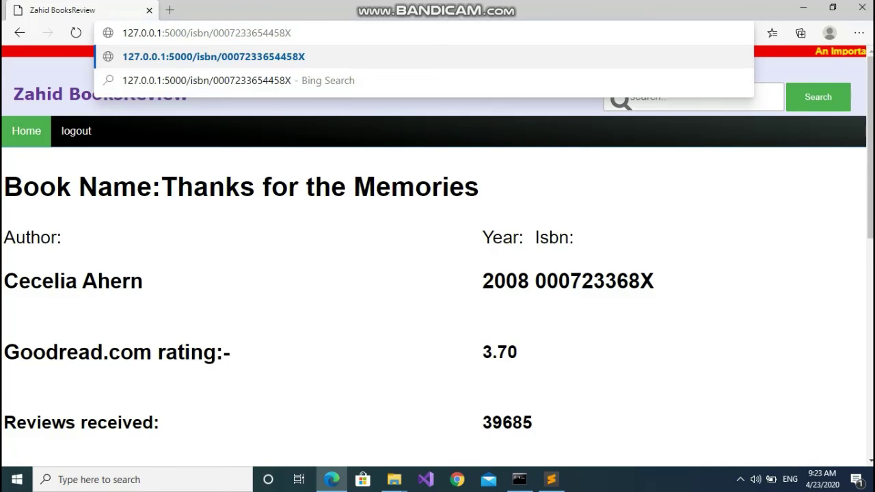
key(Return)
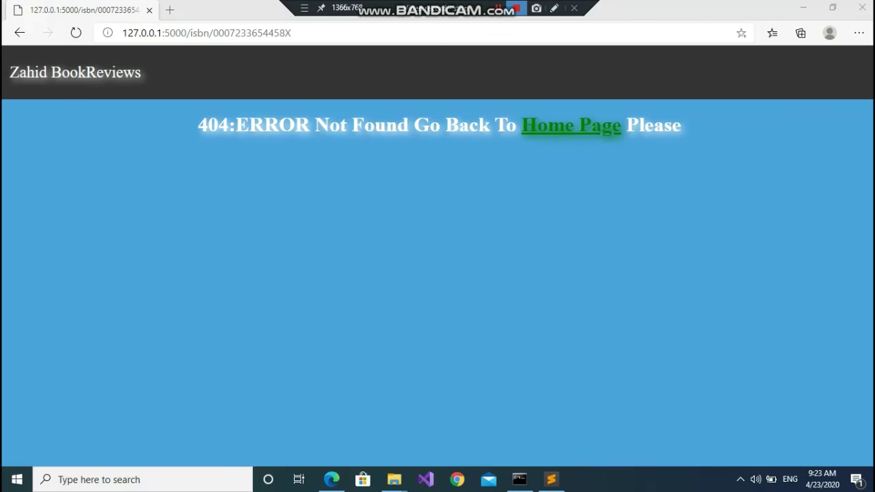
click(571, 125)
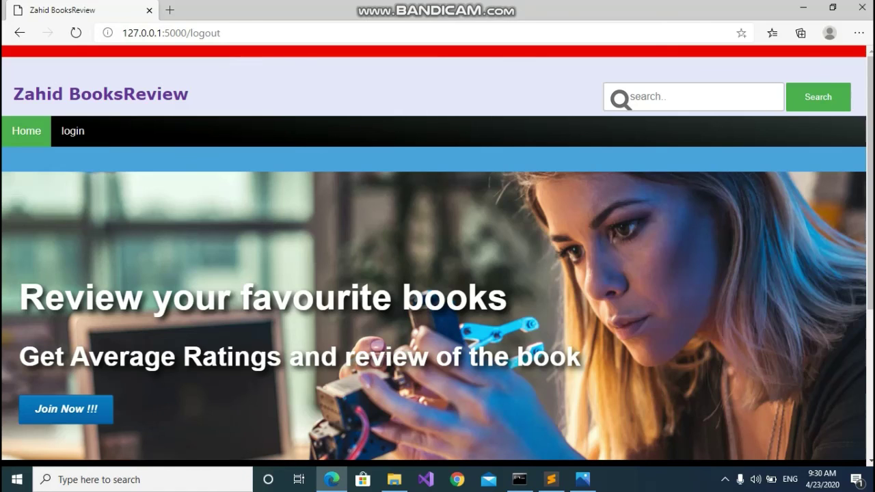
Scroll the signed-out home page down to the footer and back up
scroll(437, 274, down, 4)
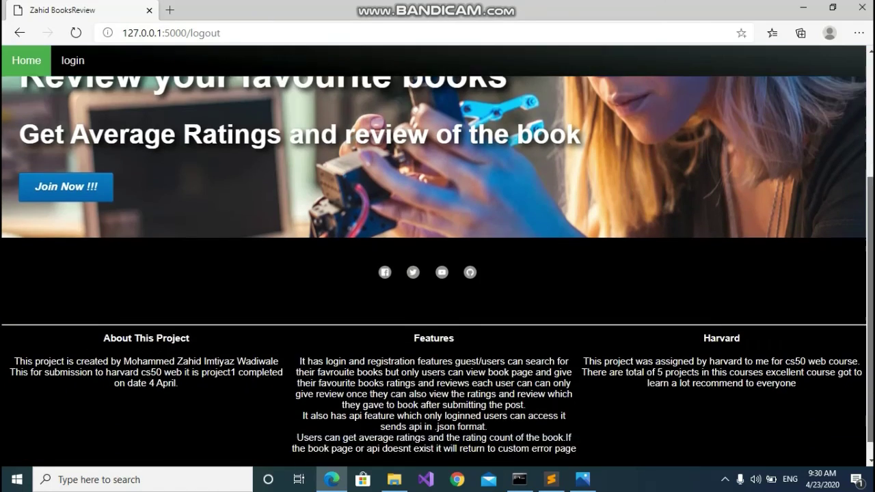
scroll(438, 273, up, 5)
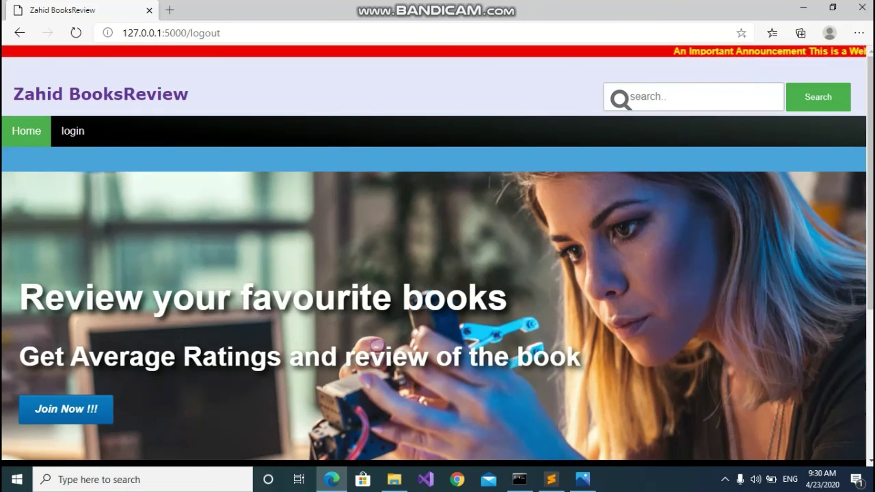